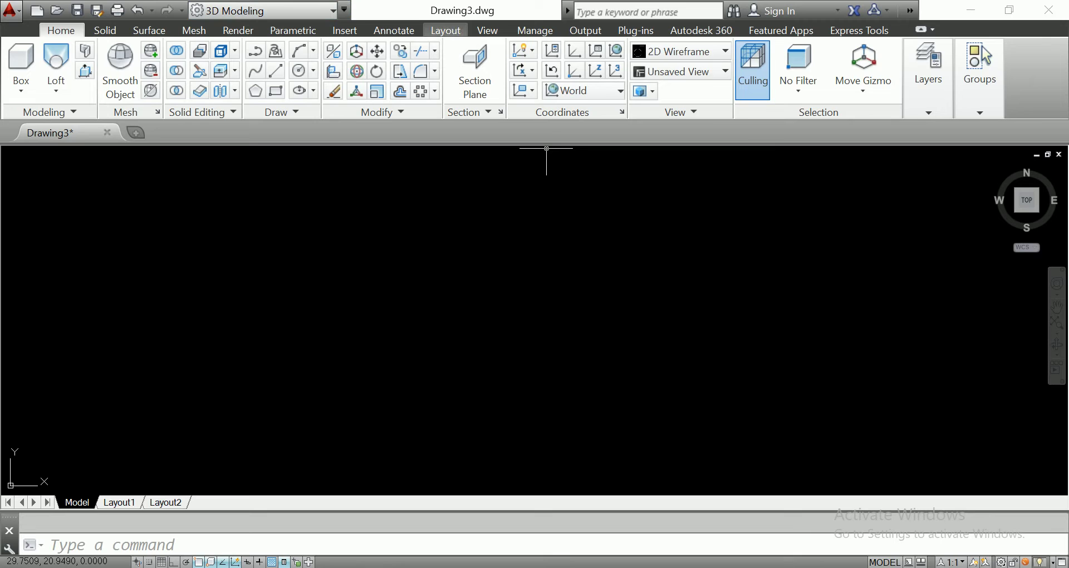
Switch the drawing to the Front view and start the LINE command
{"action": "left_click", "coordinate": [488, 30]}
{"action": "left_click", "coordinate": [108, 72]}
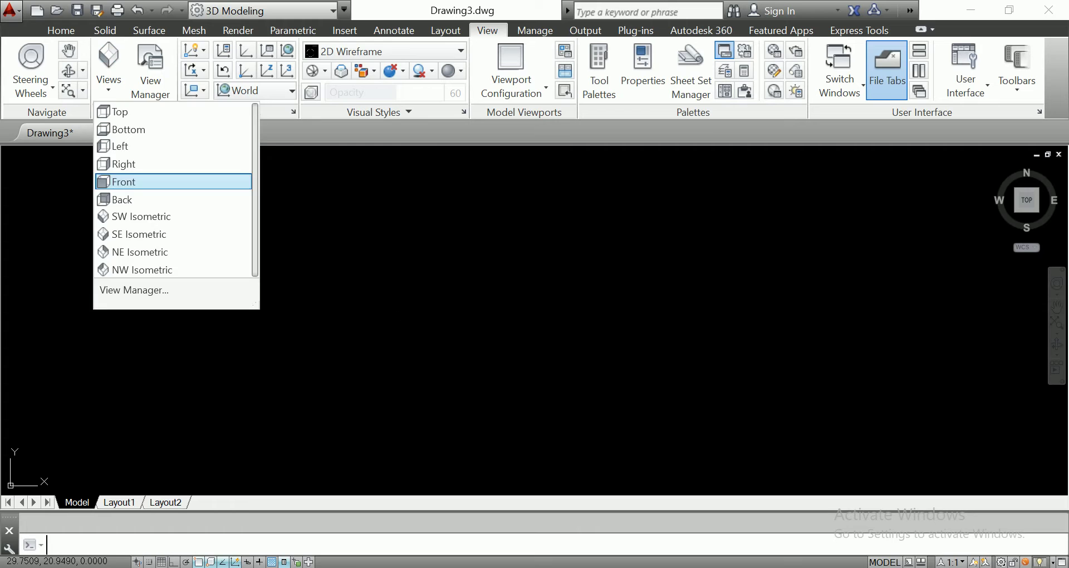
{"action": "left_click", "coordinate": [123, 182]}
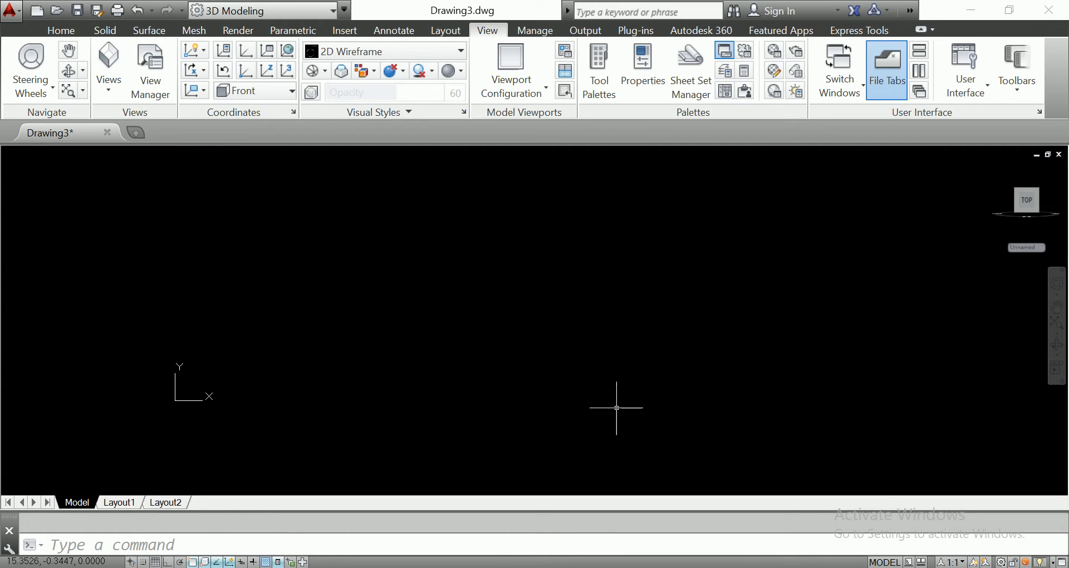
{"action": "left_click", "coordinate": [562, 454]}
{"action": "left_click", "coordinate": [562, 247]}
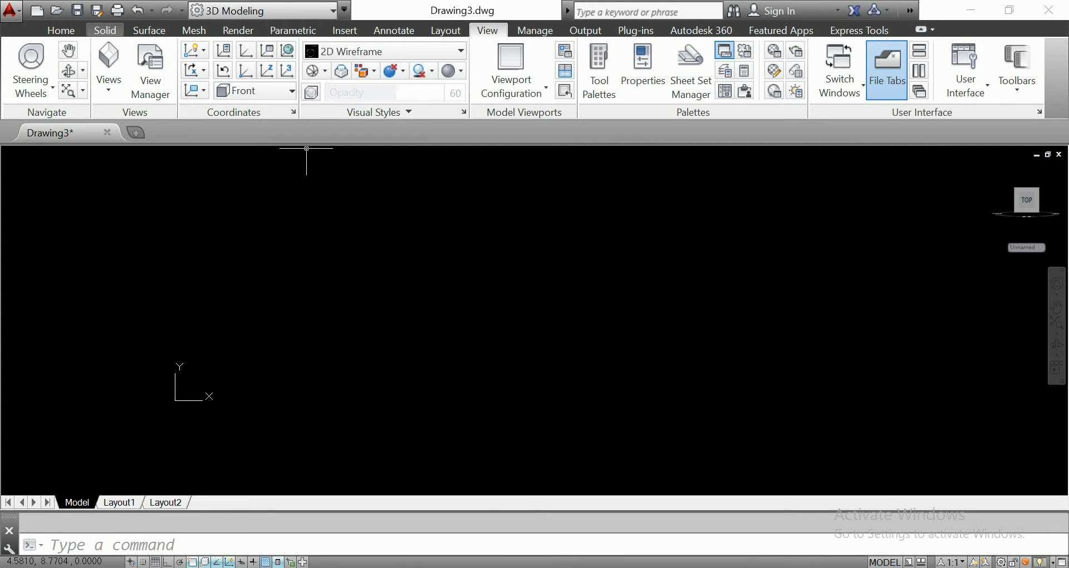
{"action": "left_click", "coordinate": [61, 30]}
{"action": "left_click", "coordinate": [275, 70]}
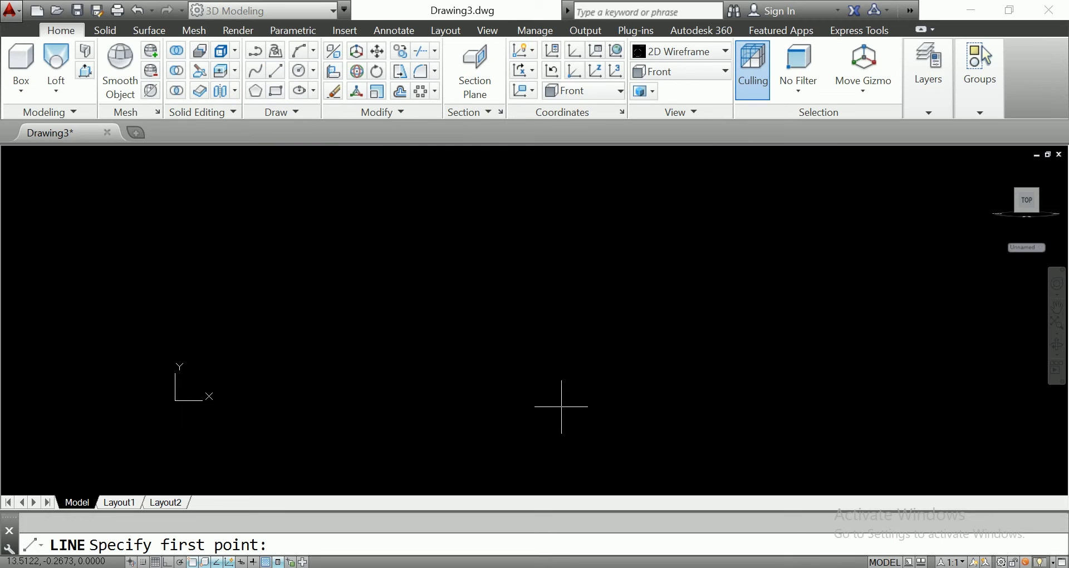
Draw a vertical line 400 units long with Ortho on
{"action": "left_click", "coordinate": [594, 445]}
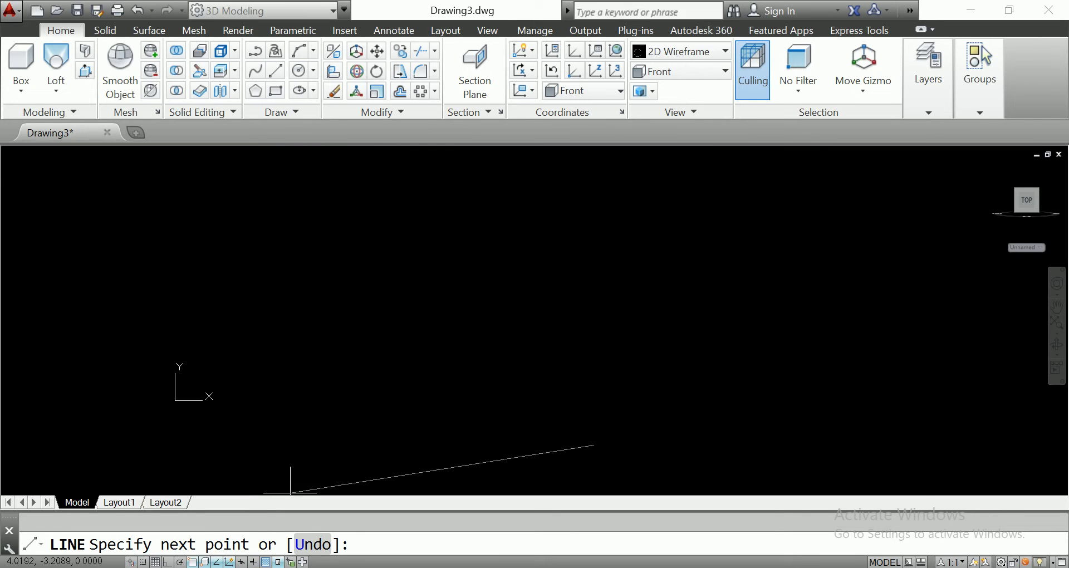
{"action": "key", "text": "F8"}
{"action": "type", "text": "400"}
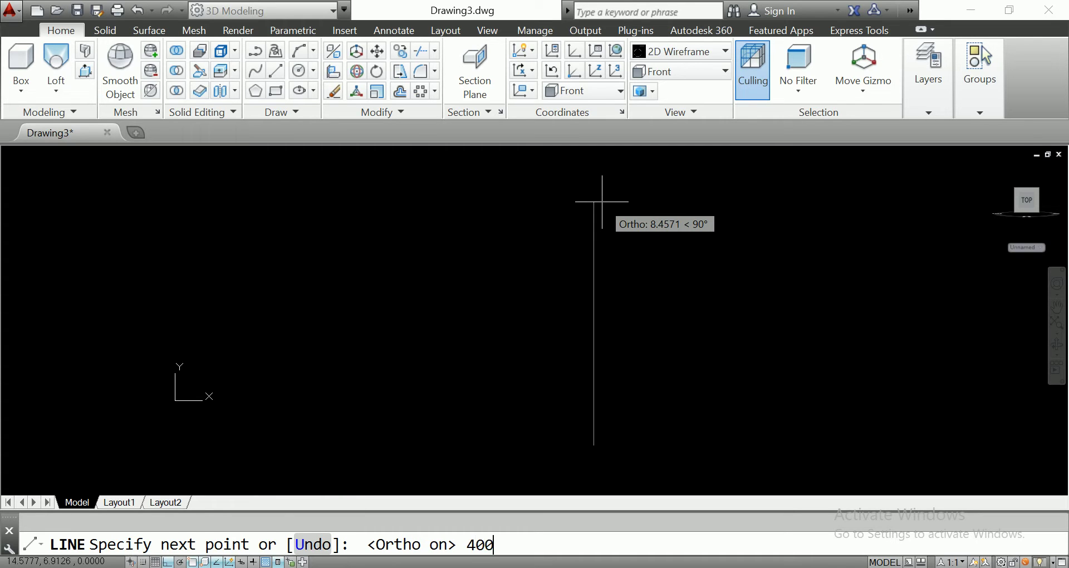
{"action": "key", "text": "Return"}
{"action": "right_click", "coordinate": [634, 264]}
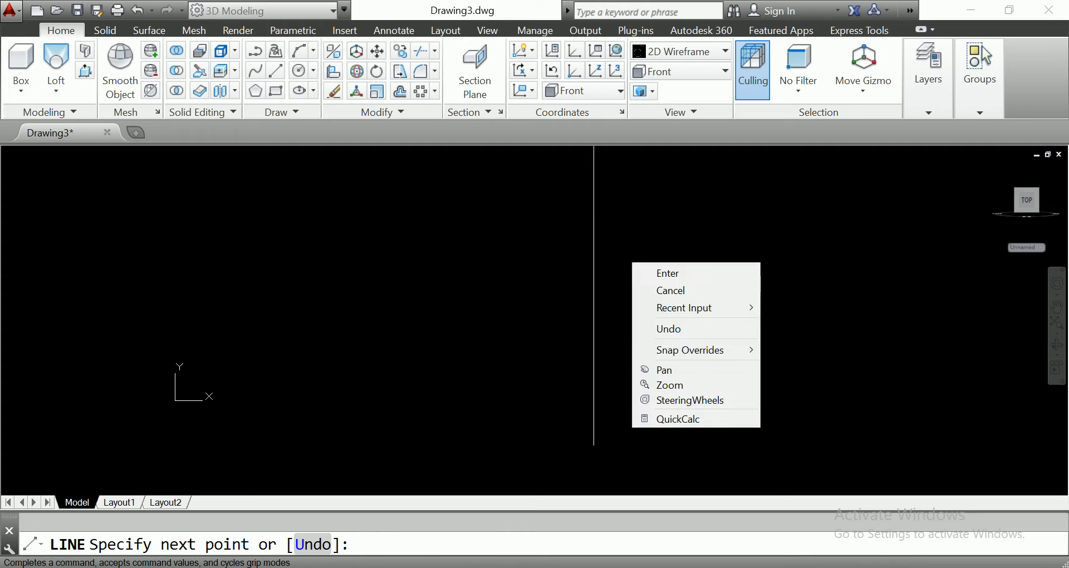
{"action": "left_click", "coordinate": [657, 273]}
Select the vertical line and regenerate the display with RE
{"action": "left_click", "coordinate": [636, 266]}
{"action": "left_click", "coordinate": [575, 321]}
{"action": "type", "text": "re"}
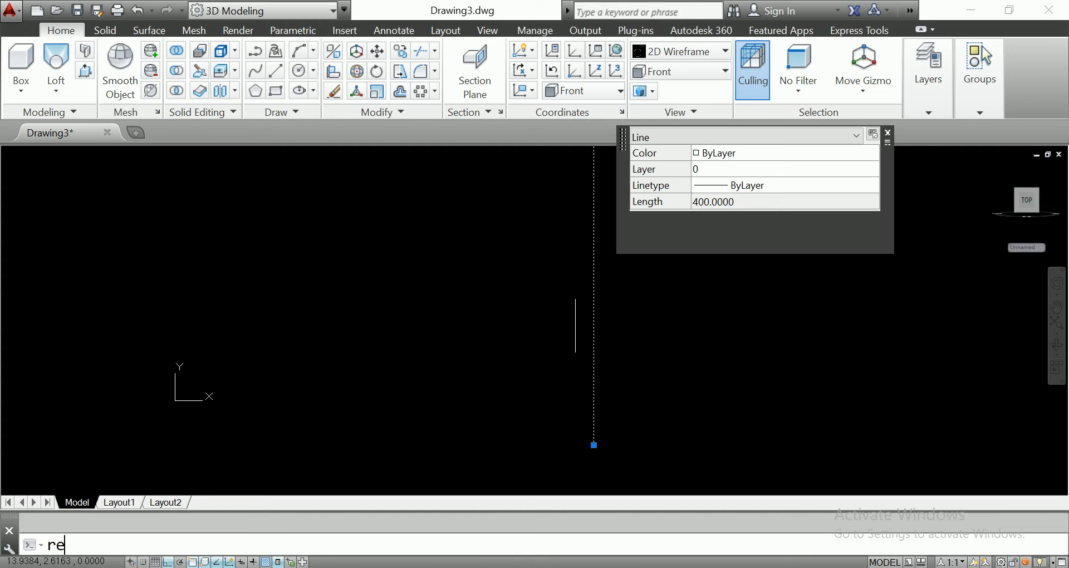
{"action": "key", "text": "Return"}
{"action": "scroll", "coordinate": [613, 318], "scroll_direction": "down", "scroll_amount": 3}
{"action": "scroll", "coordinate": [607, 317], "scroll_direction": "up", "scroll_amount": 3}
{"action": "scroll", "coordinate": [451, 398], "scroll_direction": "down", "scroll_amount": 5}
{"action": "type", "text": "re"}
{"action": "key", "text": "Return"}
{"action": "scroll", "coordinate": [456, 385], "scroll_direction": "down", "scroll_amount": 4}
Move the vertical line to the right and recentre the view on it
{"action": "type", "text": "m"}
{"action": "key", "text": "Return"}
{"action": "left_click", "coordinate": [443, 380]}
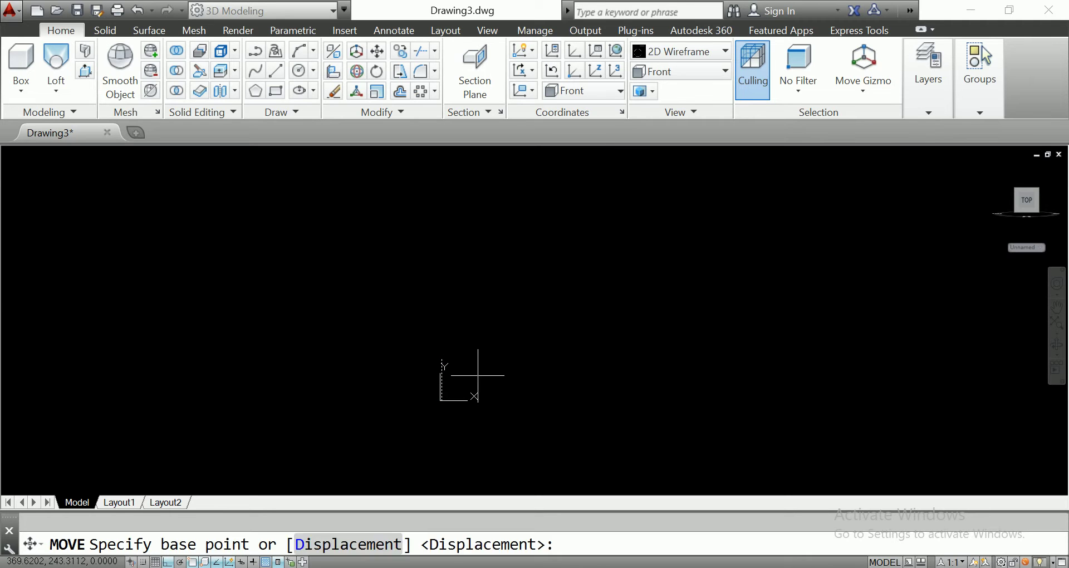
{"action": "left_click", "coordinate": [738, 312]}
{"action": "scroll", "coordinate": [751, 371], "scroll_direction": "up", "scroll_amount": 4}
{"action": "mouse_move", "coordinate": [752, 372]}
{"action": "middle_mouse_down"}
{"action": "mouse_move", "coordinate": [592, 262]}
{"action": "mouse_move", "coordinate": [550, 278]}
{"action": "middle_mouse_up"}
{"action": "scroll", "coordinate": [575, 268], "scroll_direction": "up", "scroll_amount": 2}
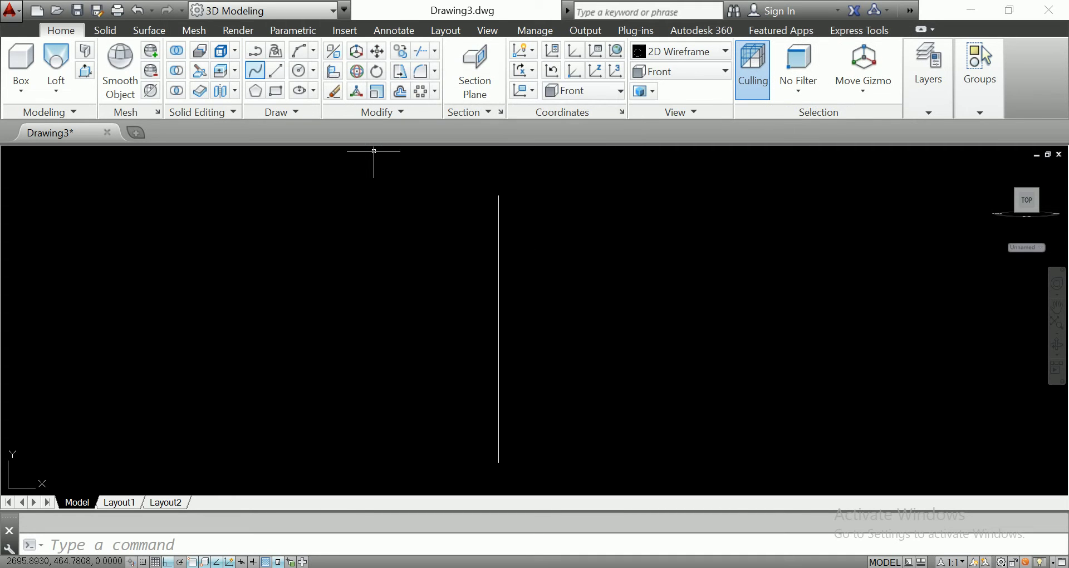
Start a line at the top of the vertical line with a 3-unit step and 2-unit rise
{"action": "left_click", "coordinate": [275, 70]}
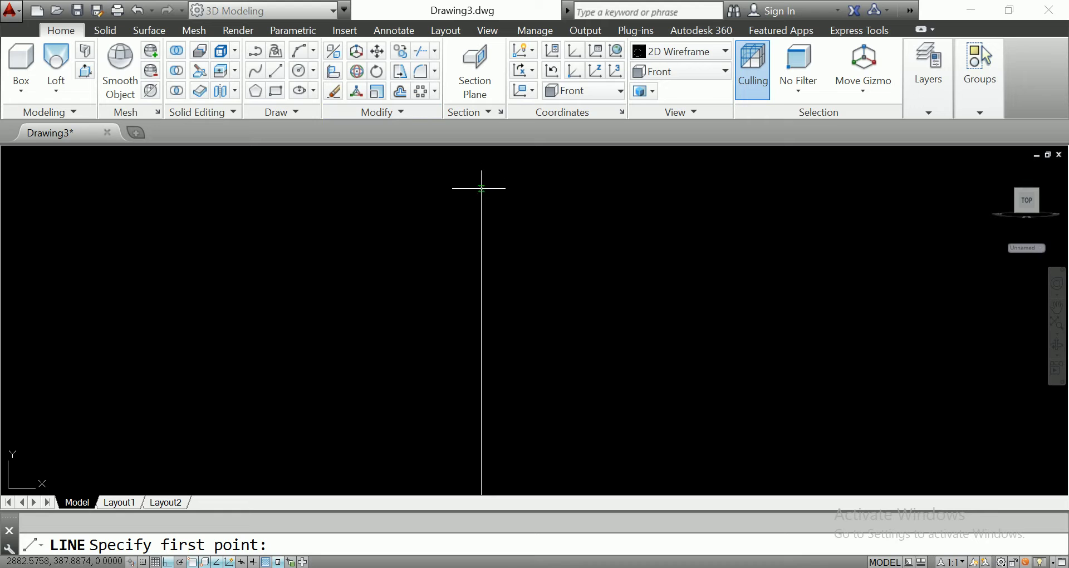
{"action": "left_click", "coordinate": [481, 190]}
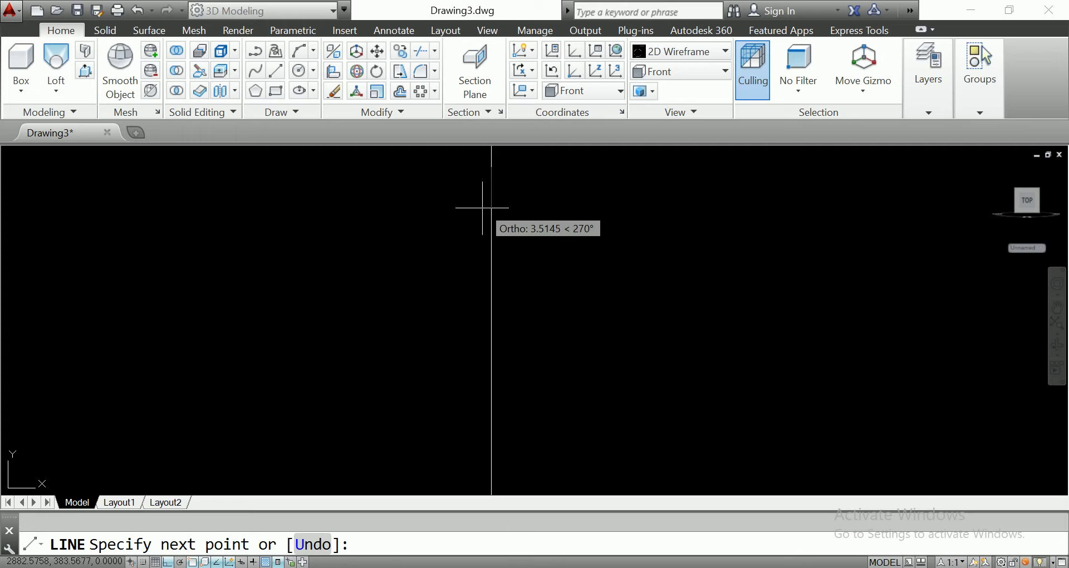
{"action": "left_click", "coordinate": [491, 166]}
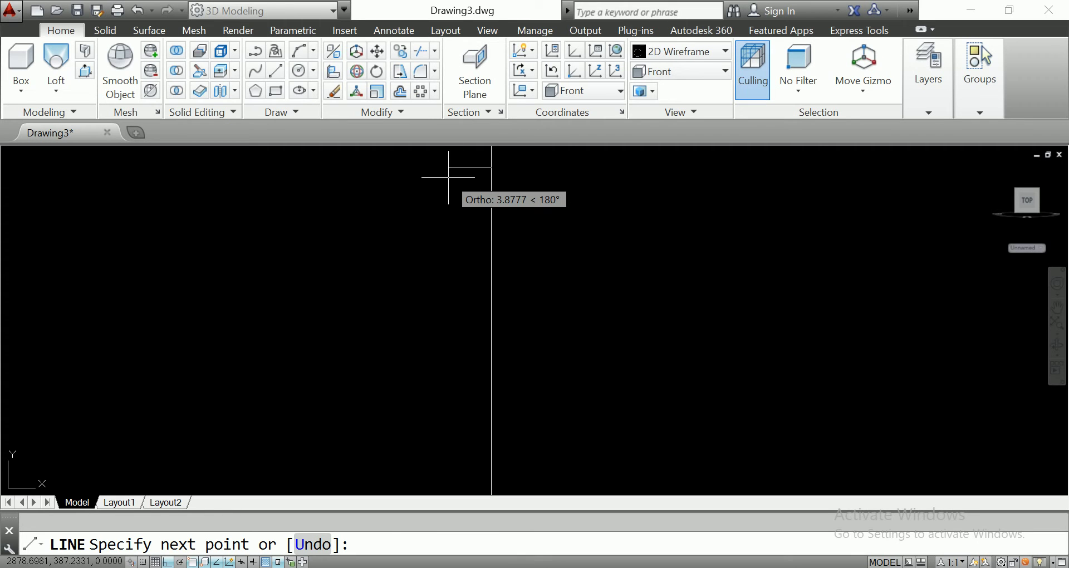
{"action": "type", "text": "3"}
{"action": "key", "text": "Return"}
{"action": "left_click", "coordinate": [461, 213]}
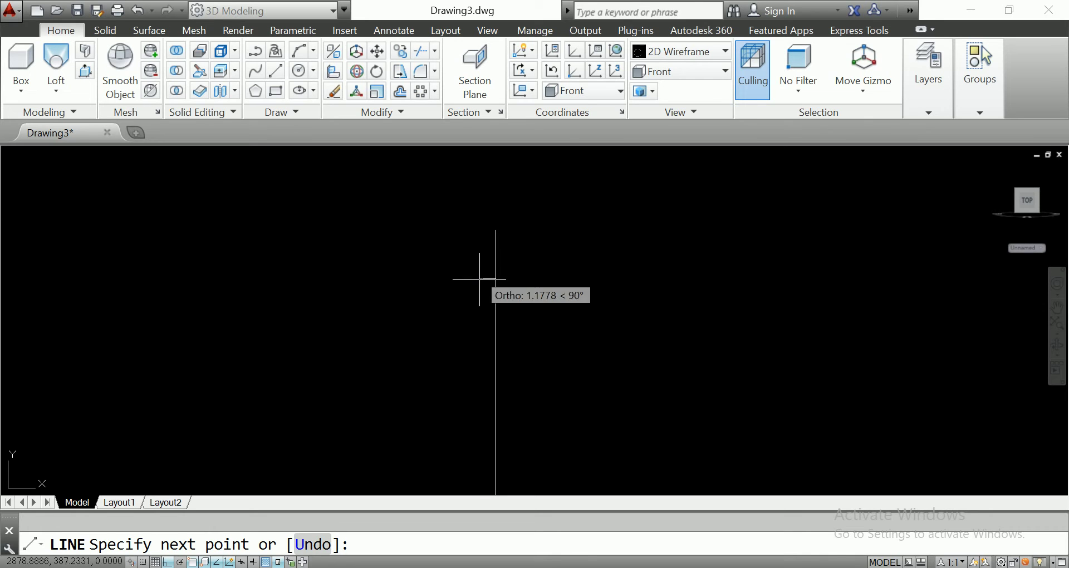
{"action": "scroll", "coordinate": [484, 276], "scroll_direction": "up", "scroll_amount": 2}
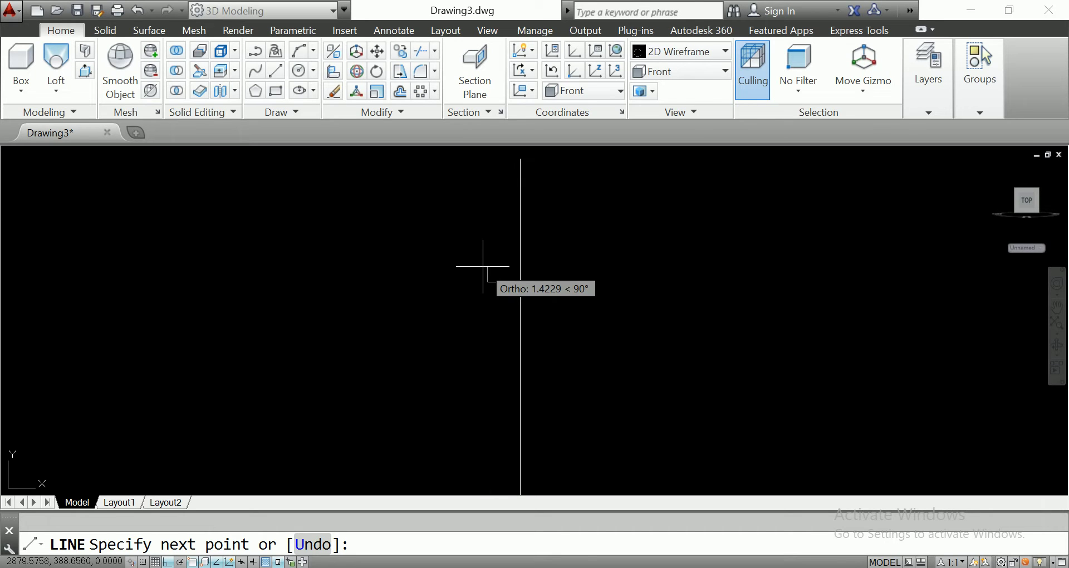
{"action": "type", "text": "2"}
{"action": "key", "text": "Return"}
Continue the outline with segments of 15 and 25 left, 20 down, 10 right
{"action": "scroll", "coordinate": [412, 248], "scroll_direction": "down", "scroll_amount": 2}
{"action": "scroll", "coordinate": [384, 260], "scroll_direction": "down", "scroll_amount": 2}
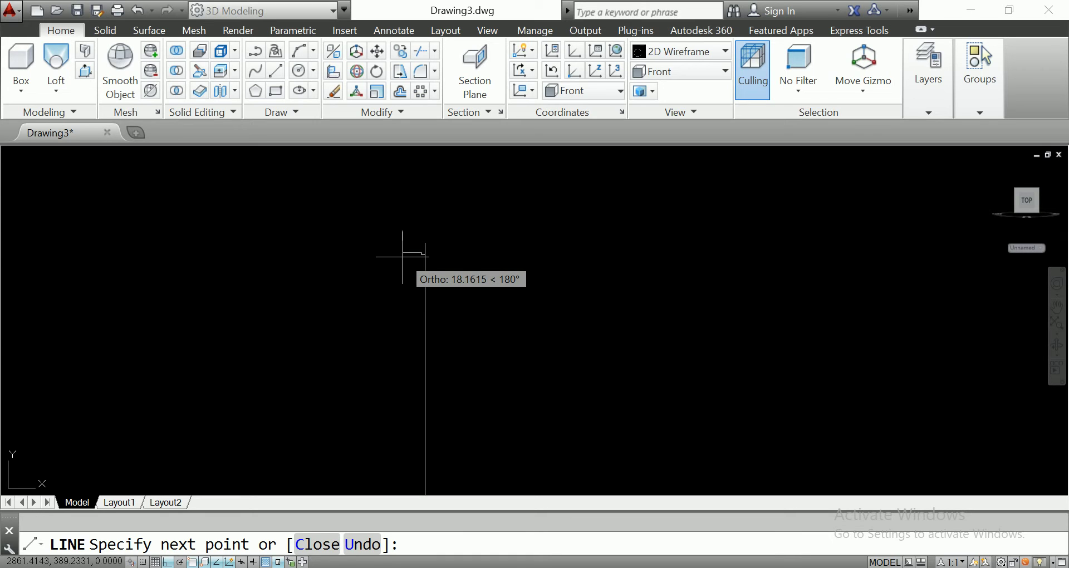
{"action": "scroll", "coordinate": [403, 257], "scroll_direction": "up", "scroll_amount": 1}
{"action": "scroll", "coordinate": [403, 257], "scroll_direction": "up", "scroll_amount": 1}
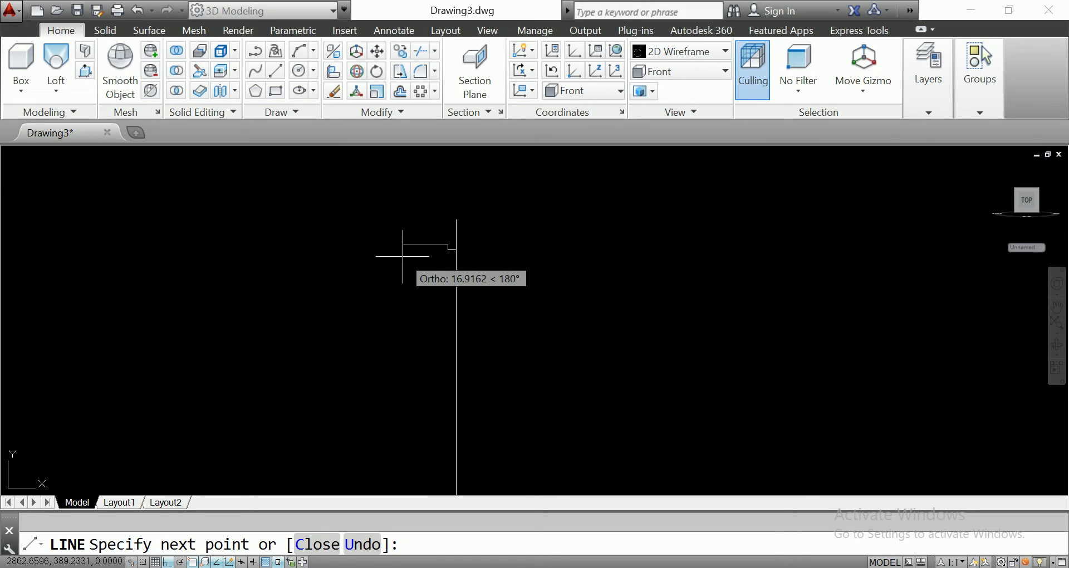
{"action": "type", "text": "15"}
{"action": "key", "text": "Return"}
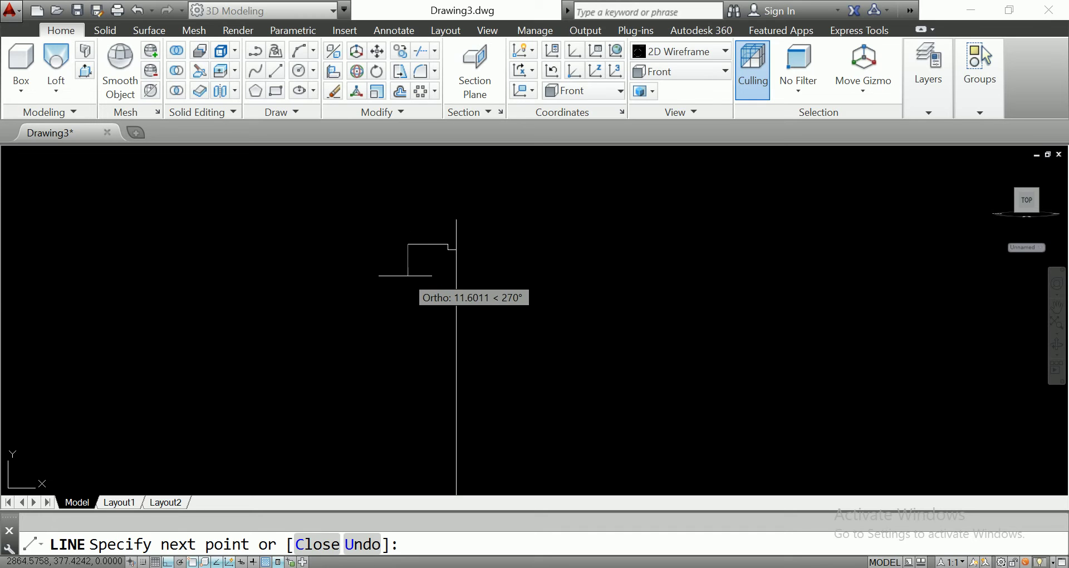
{"action": "scroll", "coordinate": [384, 252], "scroll_direction": "down", "scroll_amount": 1}
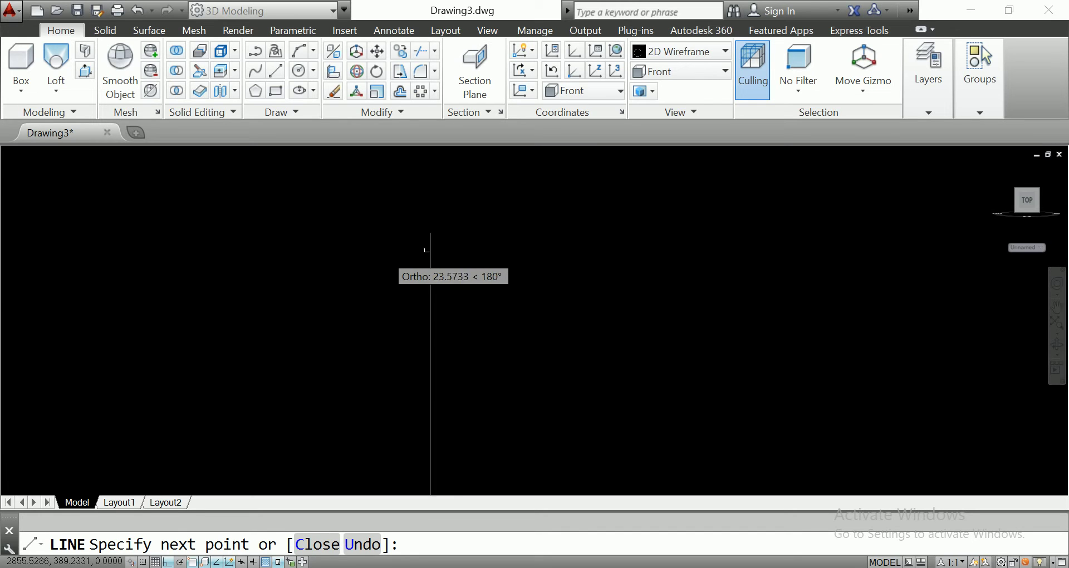
{"action": "scroll", "coordinate": [383, 254], "scroll_direction": "down", "scroll_amount": 1}
{"action": "scroll", "coordinate": [383, 254], "scroll_direction": "up", "scroll_amount": 2}
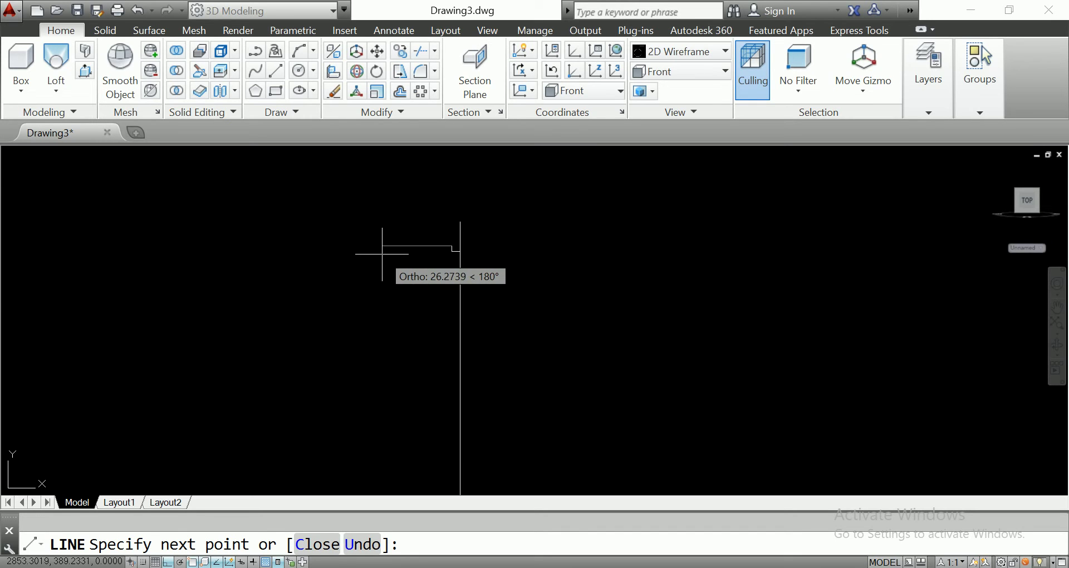
{"action": "type", "text": "25"}
{"action": "key", "text": "Return"}
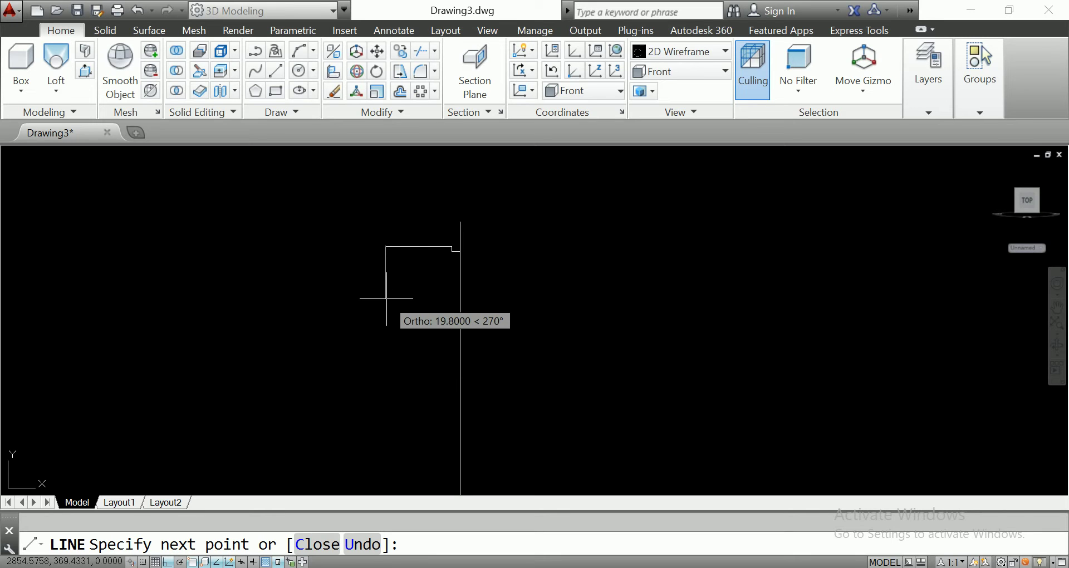
{"action": "type", "text": "20"}
{"action": "key", "text": "Return"}
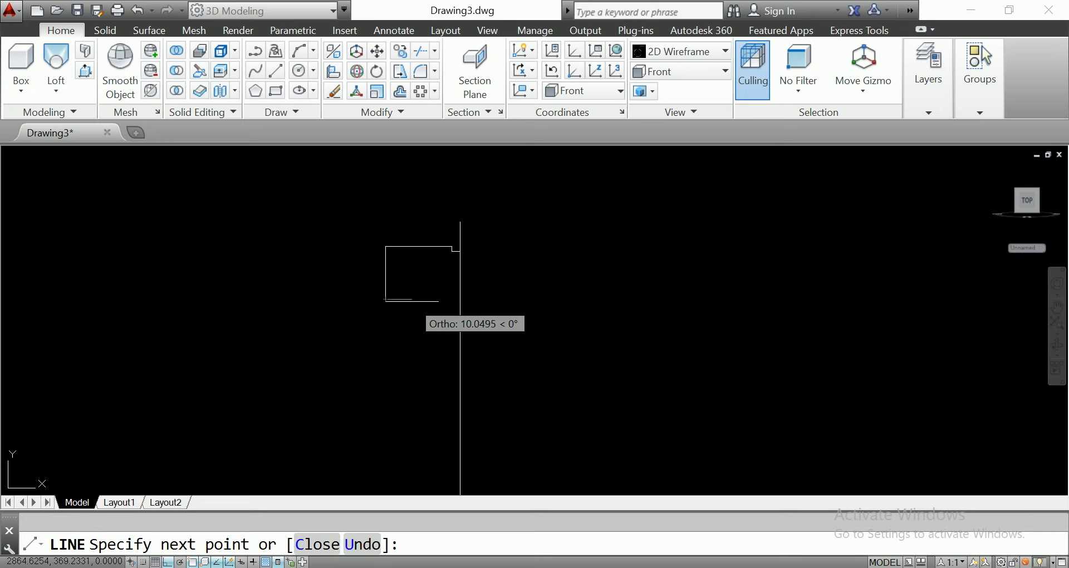
{"action": "key", "text": "Return"}
Extend the profile with a 100-unit drop, a 4-unit step and an 80-unit drop
{"action": "middle_click_drag", "start_coordinate": [428, 411], "coordinate": [425, 282]}
{"action": "scroll", "coordinate": [417, 298], "scroll_direction": "down", "scroll_amount": 1}
{"action": "scroll", "coordinate": [416, 300], "scroll_direction": "down", "scroll_amount": 1}
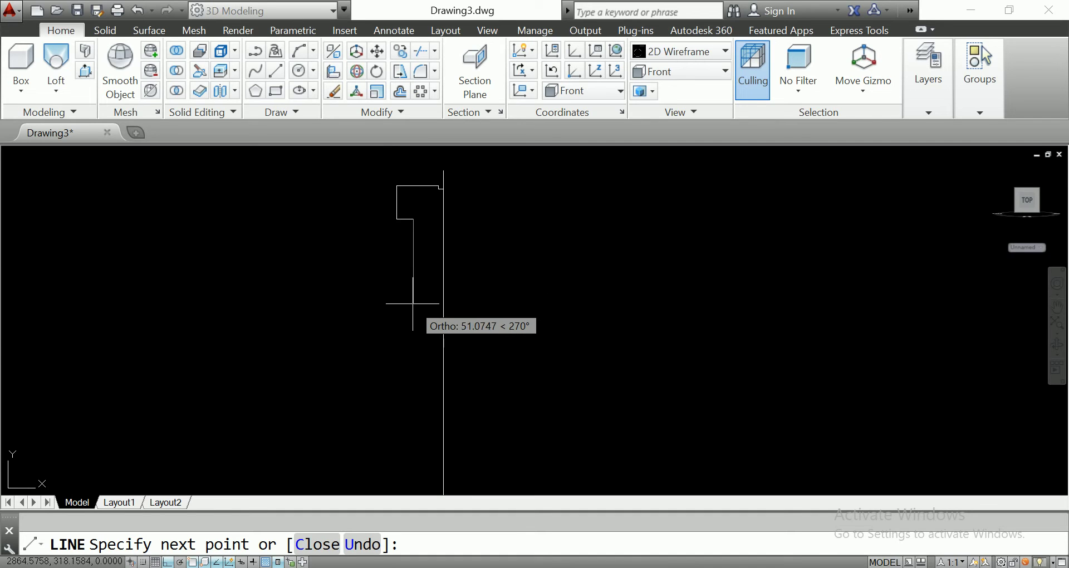
{"action": "middle_click_drag", "start_coordinate": [413, 431], "coordinate": [415, 294]}
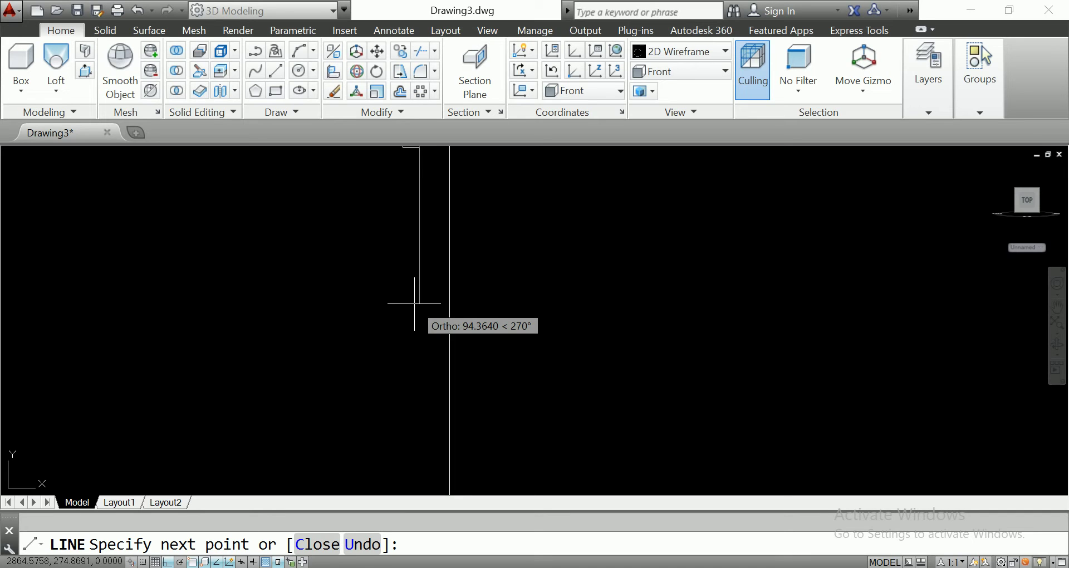
{"action": "type", "text": "100"}
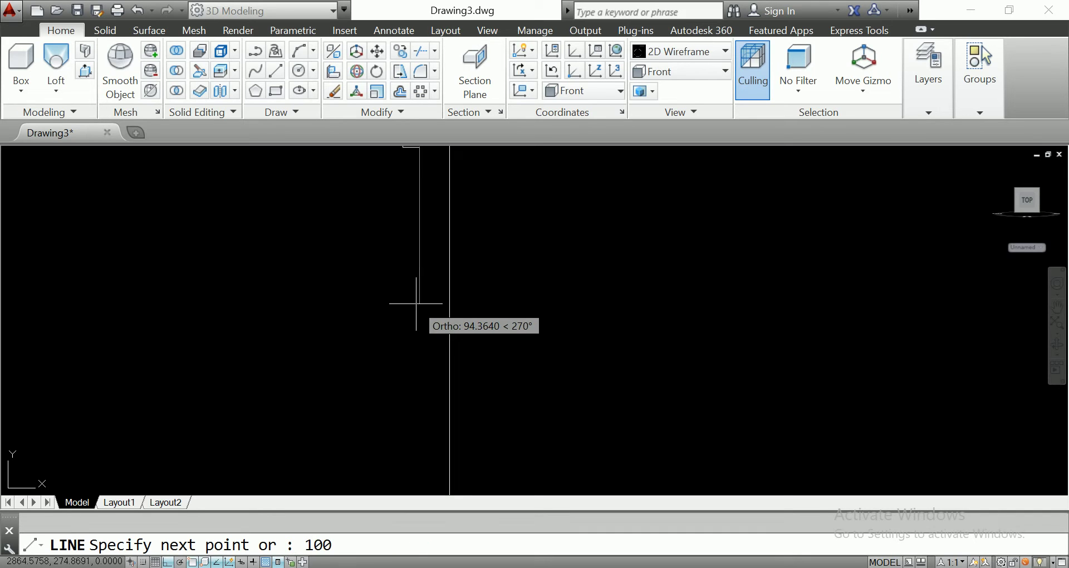
{"action": "key", "text": "Return"}
{"action": "scroll", "coordinate": [432, 317], "scroll_direction": "up", "scroll_amount": 2}
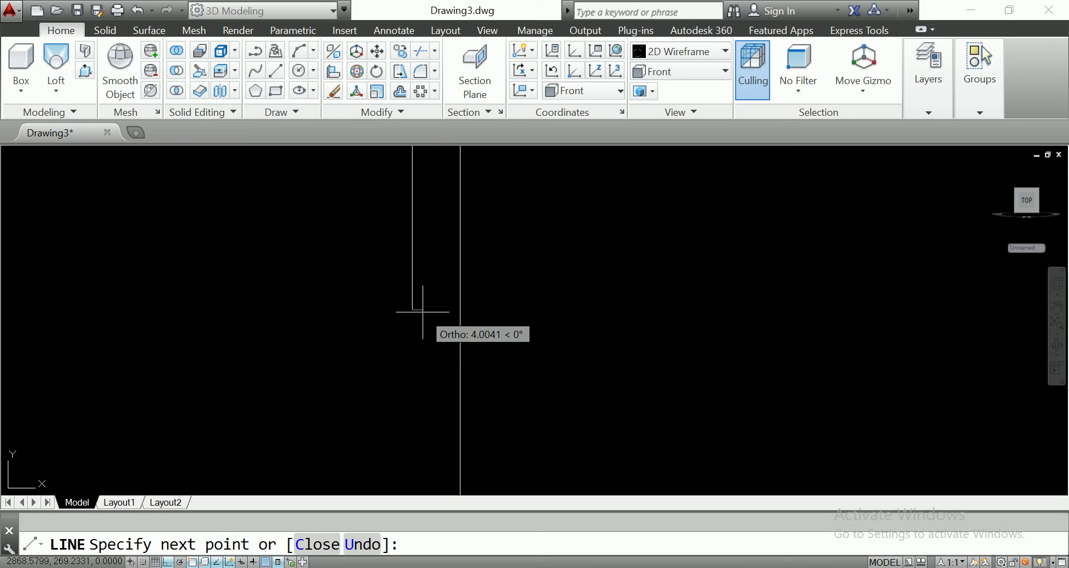
{"action": "type", "text": "4"}
{"action": "key", "text": "Return"}
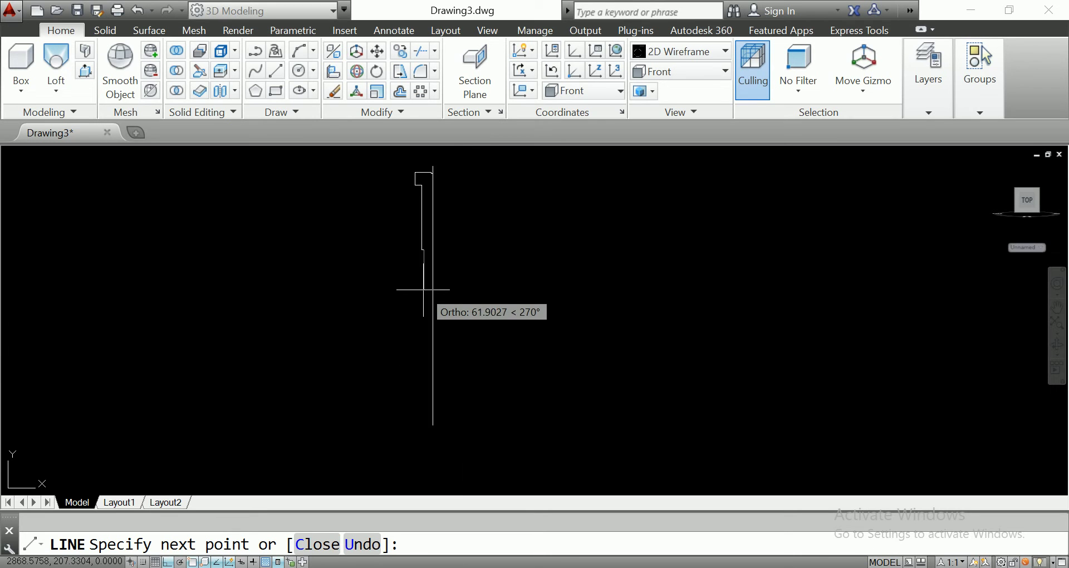
{"action": "scroll", "coordinate": [423, 294], "scroll_direction": "up", "scroll_amount": 5}
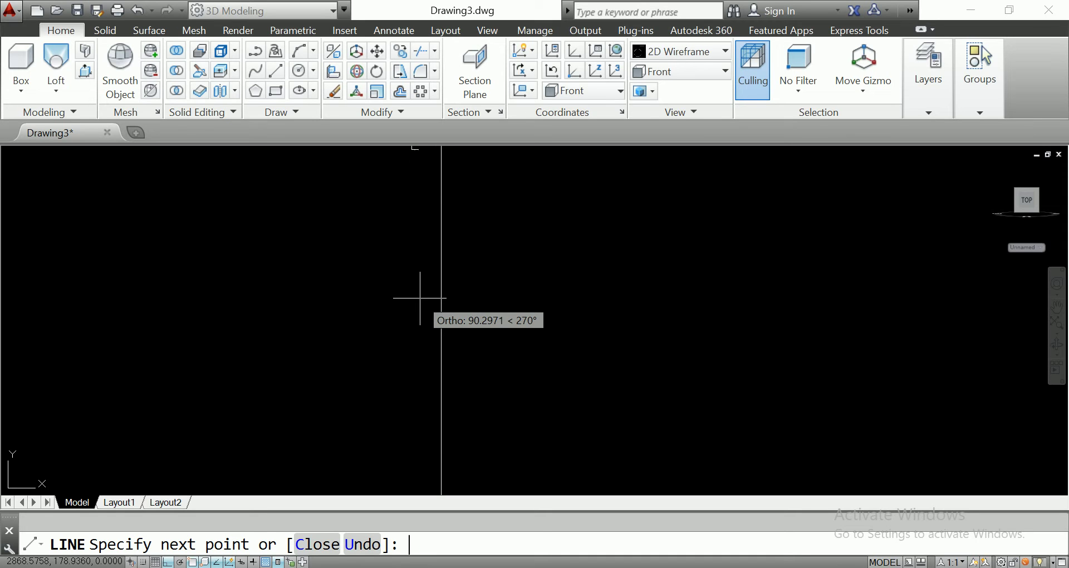
{"action": "type", "text": "80"}
{"action": "key", "text": "Return"}
Add a 2-unit horizontal step and a 20-unit downward segment
{"action": "scroll", "coordinate": [432, 287], "scroll_direction": "up", "scroll_amount": 6}
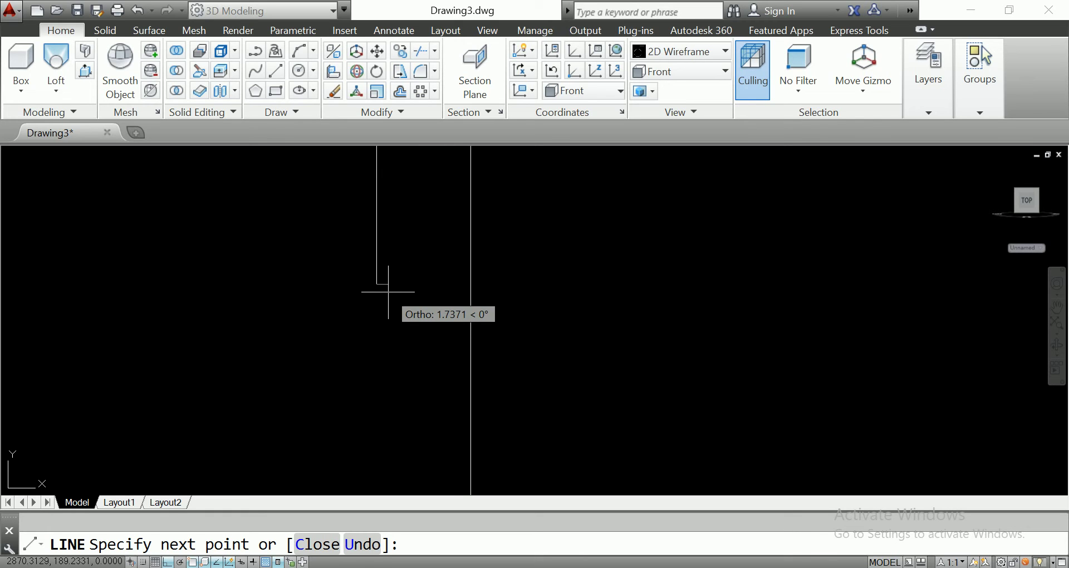
{"action": "key", "text": "Return"}
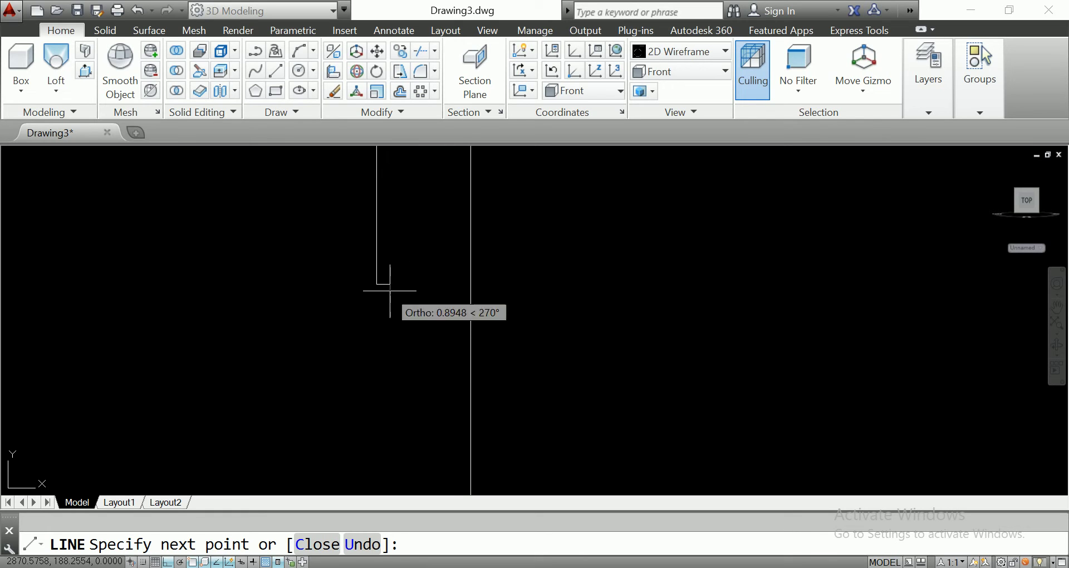
{"action": "middle_click_drag", "start_coordinate": [391, 370], "coordinate": [376, 275]}
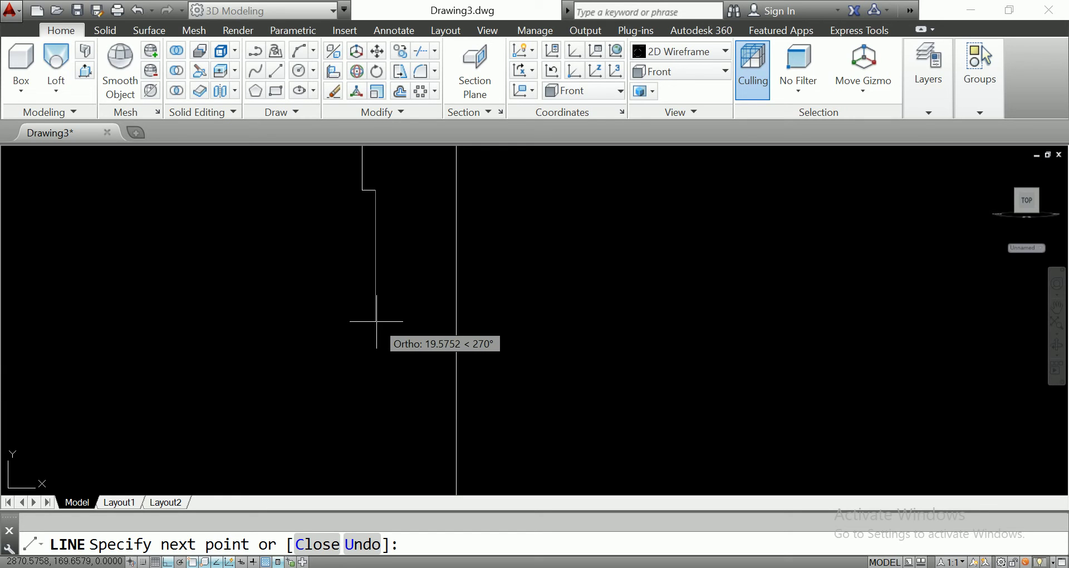
{"action": "type", "text": "20"}
{"action": "key", "text": "Return"}
{"action": "middle_click_drag", "start_coordinate": [446, 445], "coordinate": [433, 296]}
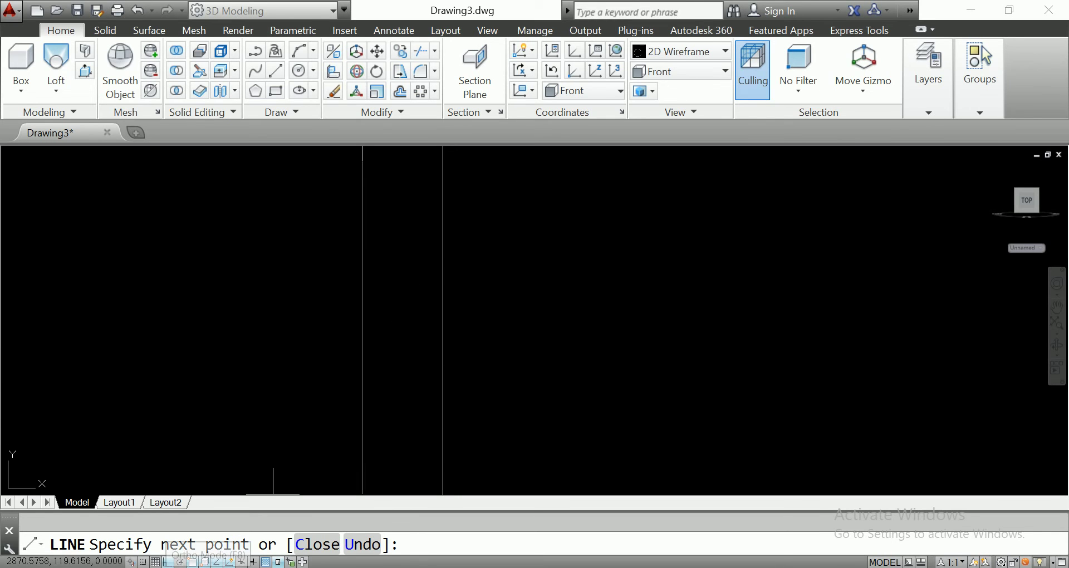
Turn Ortho off and draw the slanted tip line to the centre line, ending LINE
{"action": "key", "text": "F8"}
{"action": "scroll", "coordinate": [421, 267], "scroll_direction": "down", "scroll_amount": 3}
{"action": "middle_click_drag", "start_coordinate": [426, 291], "coordinate": [426, 379]}
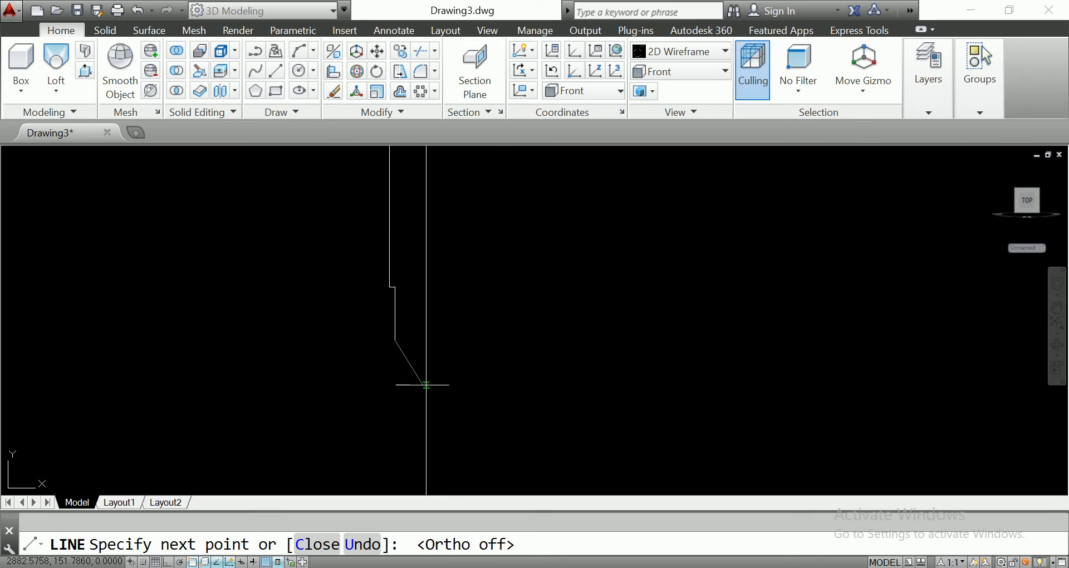
{"action": "scroll", "coordinate": [419, 362], "scroll_direction": "down", "scroll_amount": 3}
{"action": "scroll", "coordinate": [420, 384], "scroll_direction": "up", "scroll_amount": 2}
{"action": "scroll", "coordinate": [418, 362], "scroll_direction": "up", "scroll_amount": 2}
{"action": "scroll", "coordinate": [409, 334], "scroll_direction": "up", "scroll_amount": 3}
{"action": "scroll", "coordinate": [401, 311], "scroll_direction": "down", "scroll_amount": 2}
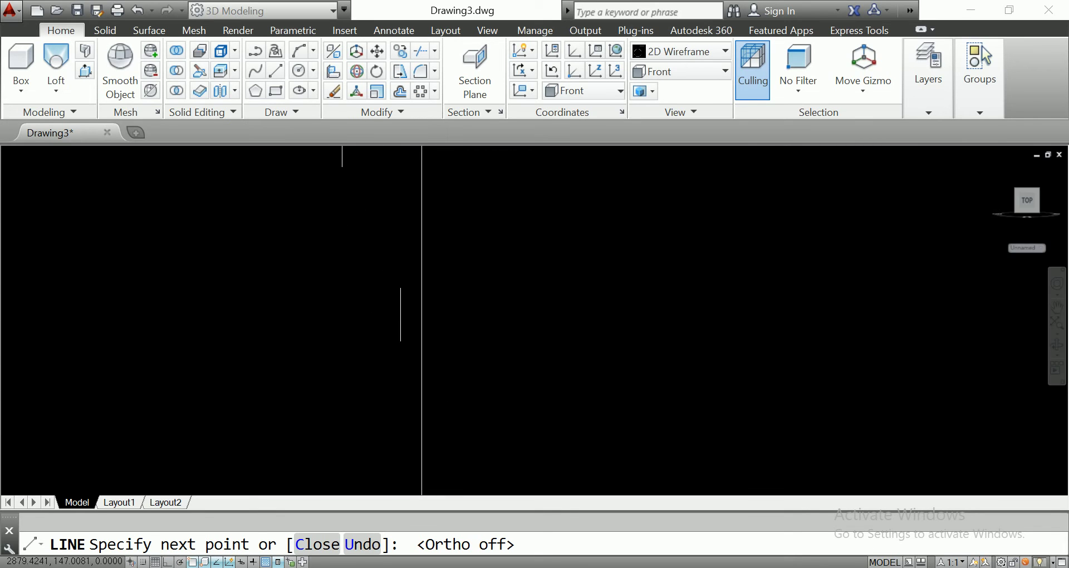
{"action": "left_click", "coordinate": [420, 359]}
{"action": "right_click", "coordinate": [517, 274]}
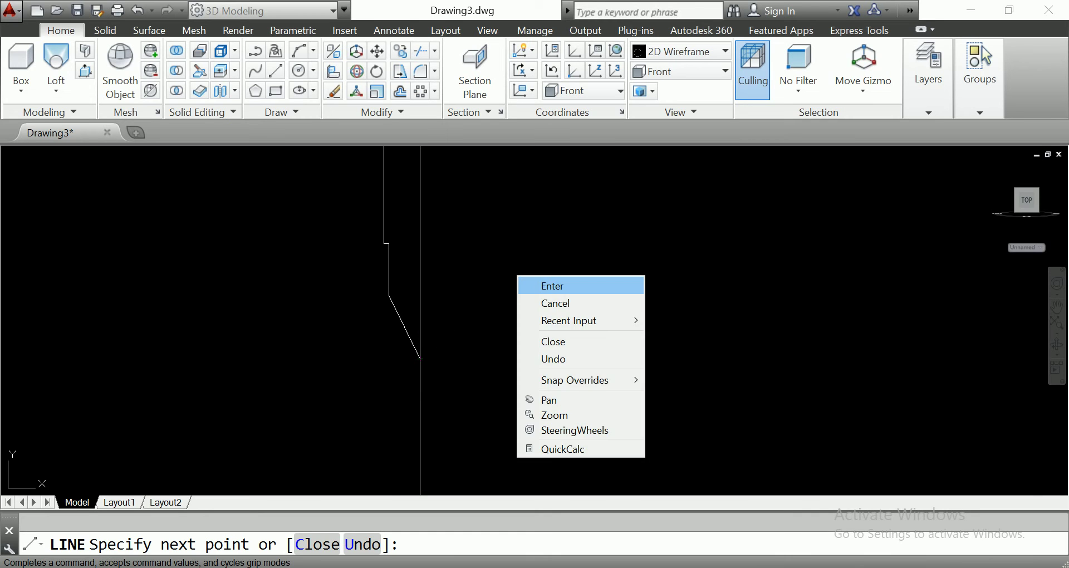
{"action": "left_click", "coordinate": [543, 284]}
{"action": "scroll", "coordinate": [489, 281], "scroll_direction": "down", "scroll_amount": 3}
{"action": "scroll", "coordinate": [502, 257], "scroll_direction": "down", "scroll_amount": 1}
{"action": "middle_click_drag", "start_coordinate": [511, 237], "coordinate": [494, 259]}
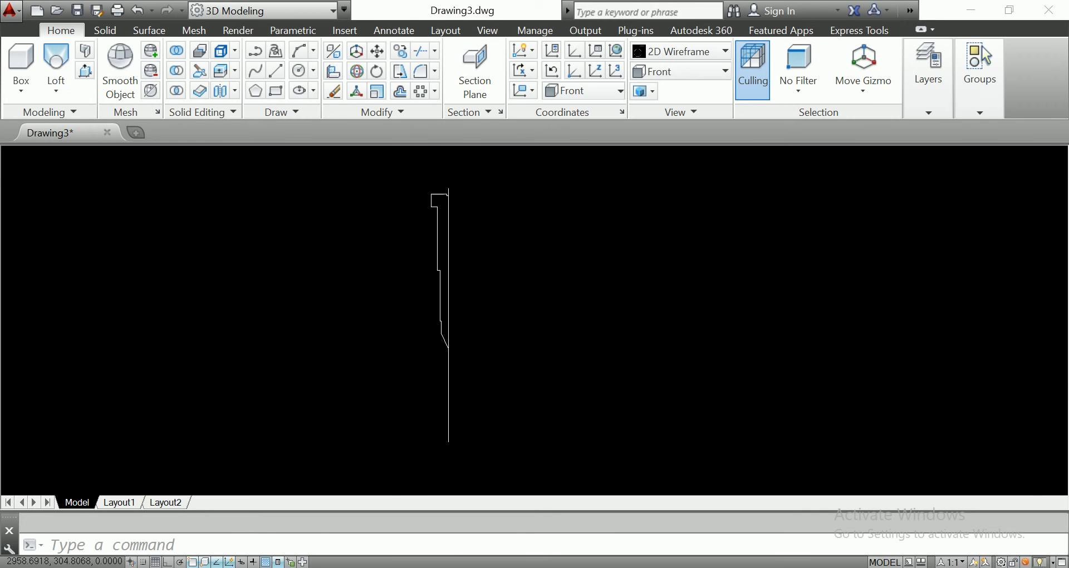
Trim the excess centre line overhang using the profile lines as edges
{"action": "left_click", "coordinate": [466, 380]}
{"action": "left_click", "coordinate": [423, 192]}
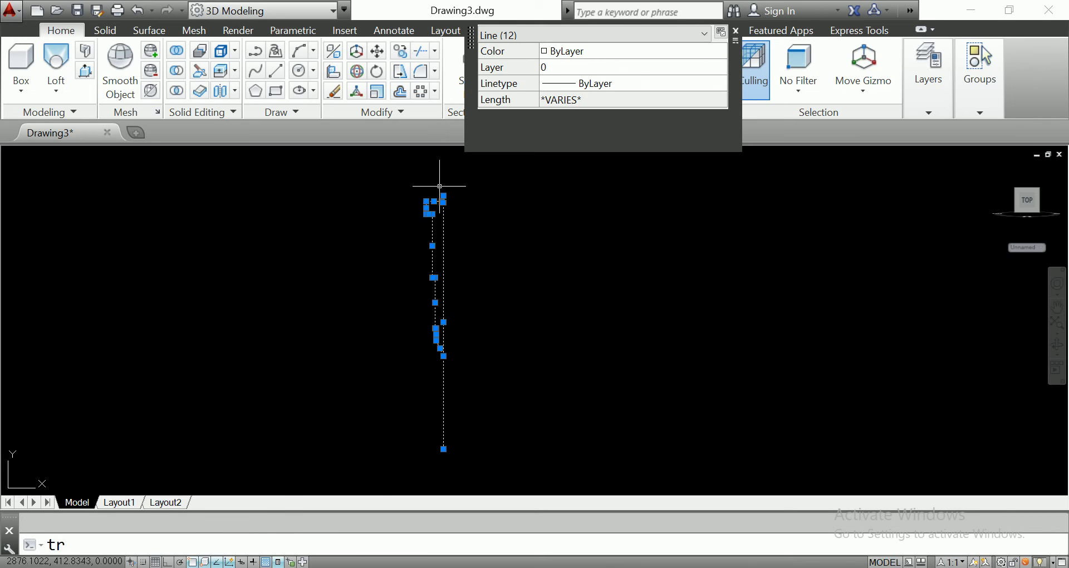
{"action": "key", "text": "Return"}
{"action": "scroll", "coordinate": [440, 189], "scroll_direction": "up", "scroll_amount": 5}
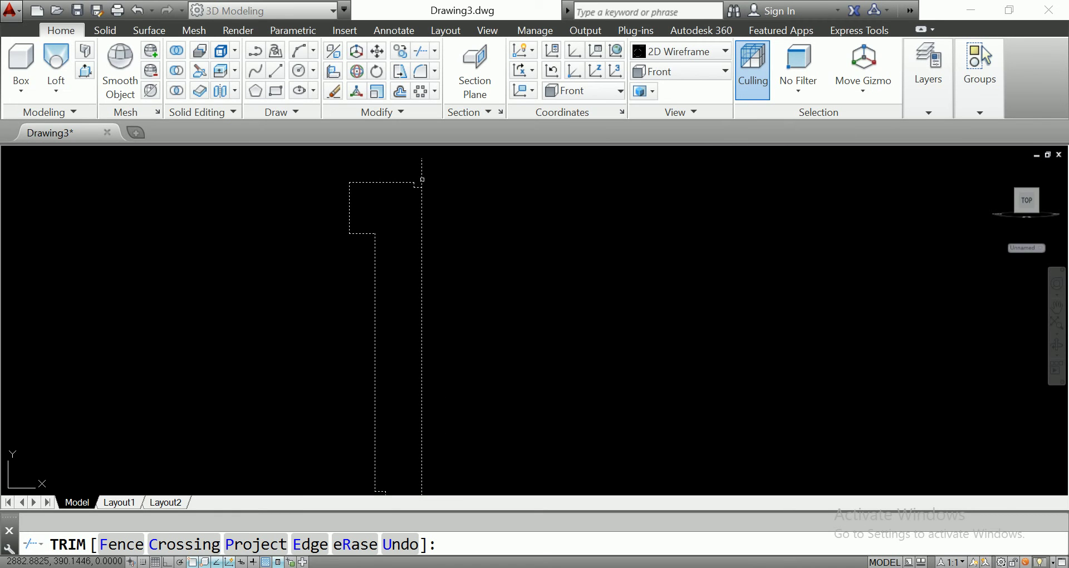
{"action": "scroll", "coordinate": [424, 184], "scroll_direction": "down", "scroll_amount": 5}
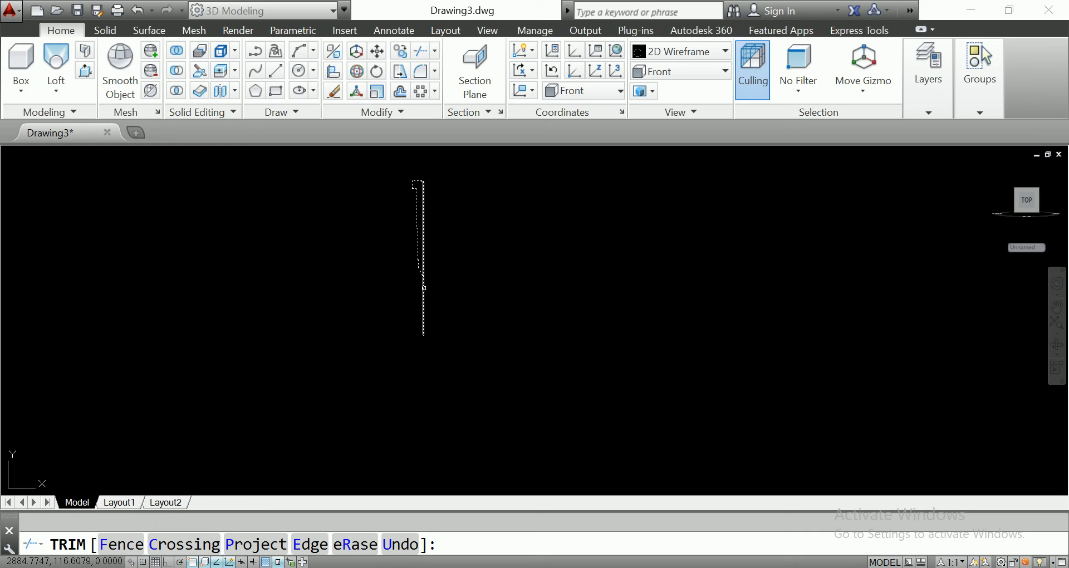
{"action": "key", "text": "Escape"}
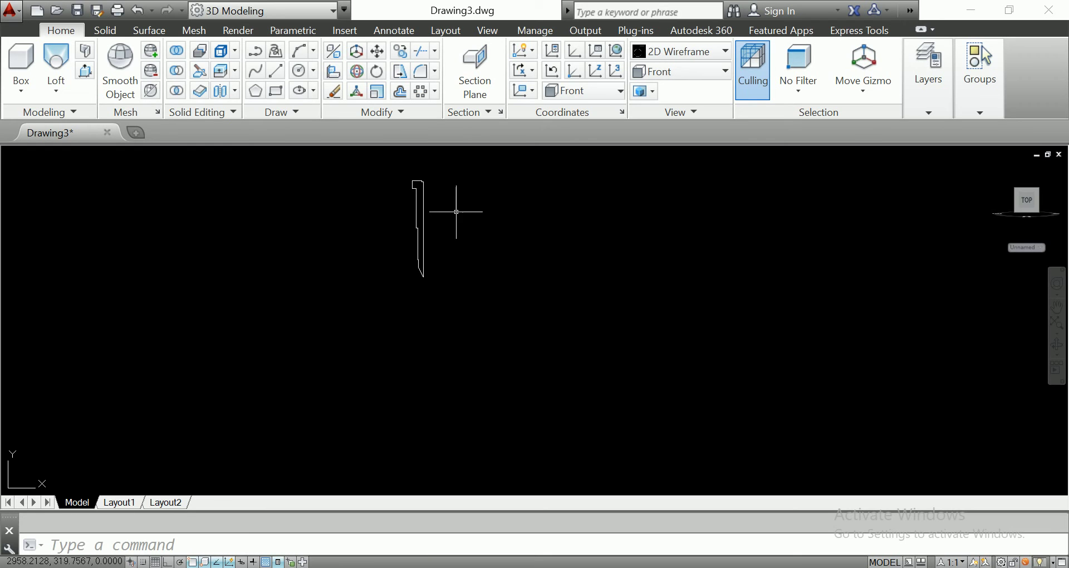
{"action": "scroll", "coordinate": [406, 215], "scroll_direction": "up", "scroll_amount": 2}
{"action": "scroll", "coordinate": [407, 215], "scroll_direction": "up", "scroll_amount": 2}
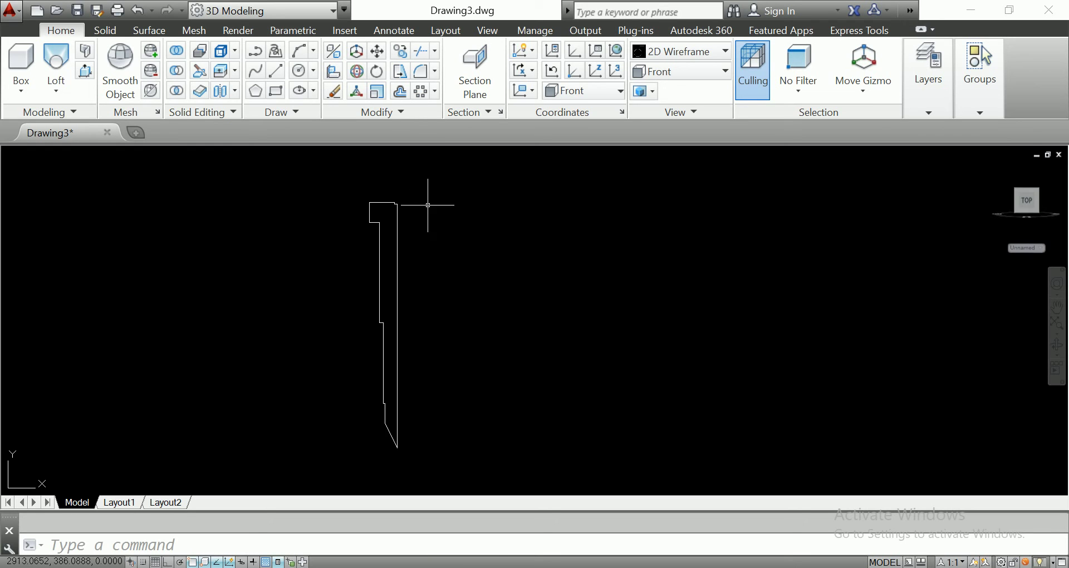
Join the twelve outline lines into a single closed polyline
{"action": "left_click", "coordinate": [446, 185]}
{"action": "left_click", "coordinate": [314, 464]}
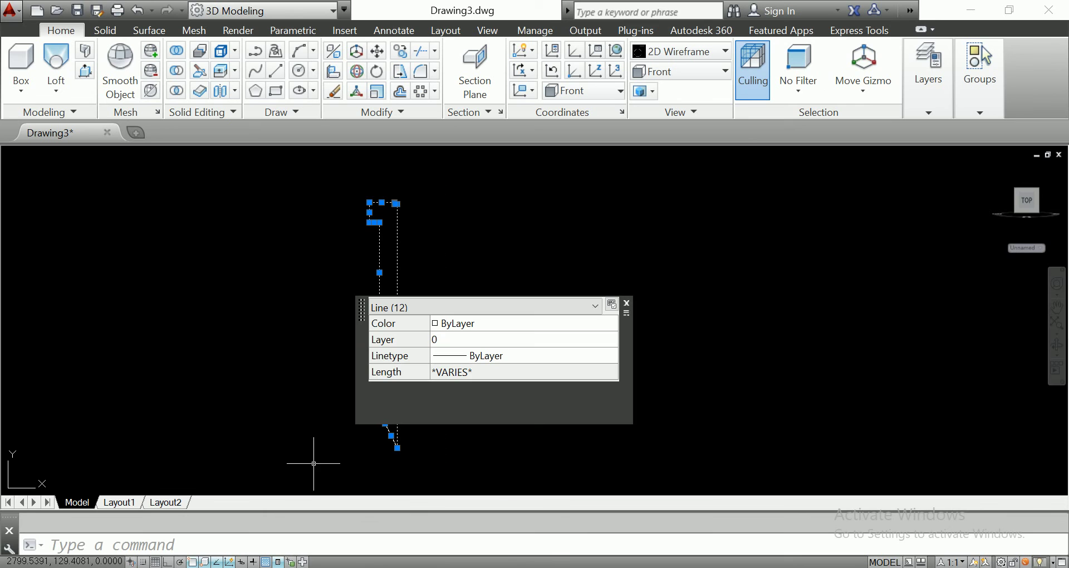
{"action": "type", "text": "j"}
{"action": "key", "text": "Return"}
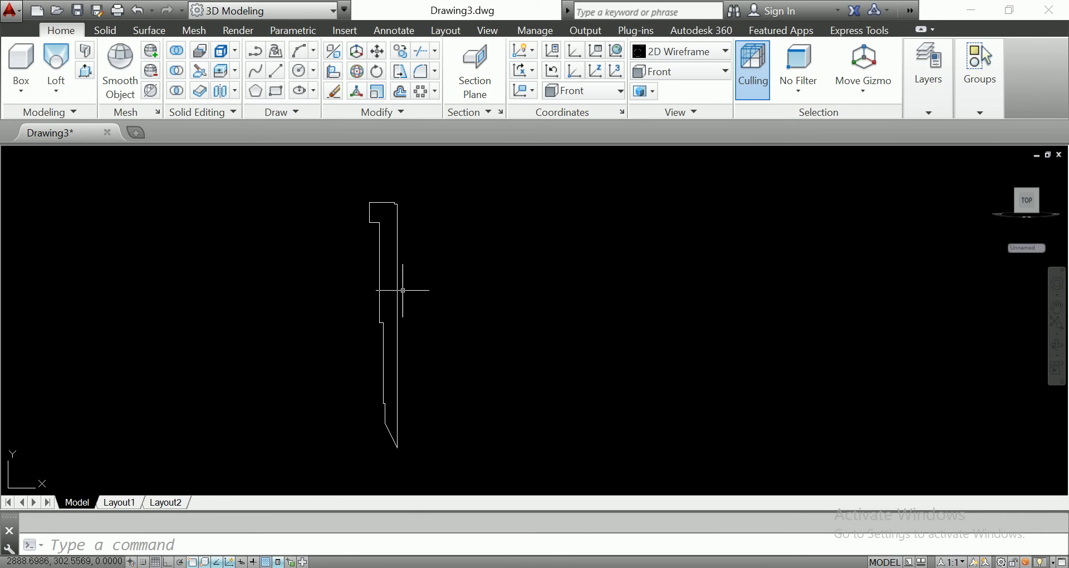
{"action": "left_click", "coordinate": [399, 276]}
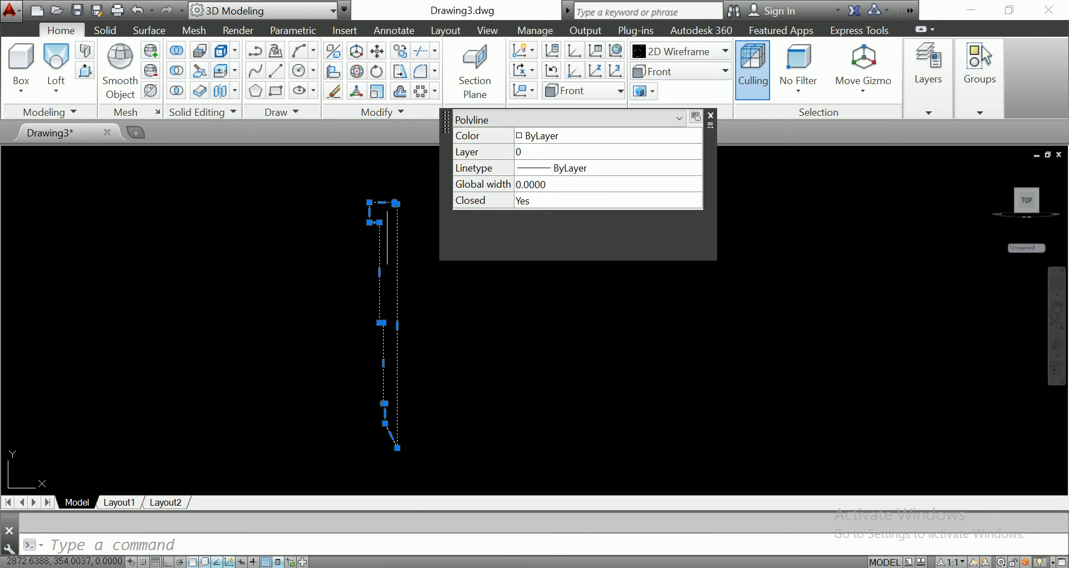
{"action": "scroll", "coordinate": [394, 245], "scroll_direction": "up", "scroll_amount": 5}
{"action": "scroll", "coordinate": [385, 289], "scroll_direction": "up", "scroll_amount": 3}
{"action": "scroll", "coordinate": [378, 323], "scroll_direction": "down", "scroll_amount": 2}
{"action": "scroll", "coordinate": [373, 345], "scroll_direction": "down", "scroll_amount": 2}
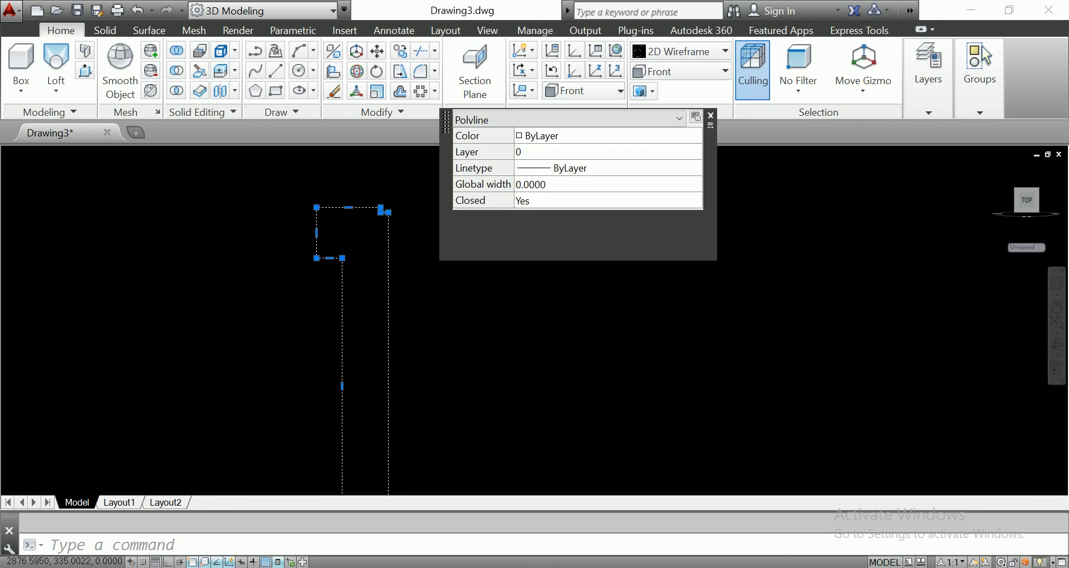
{"action": "key", "text": "Escape"}
{"action": "scroll", "coordinate": [373, 340], "scroll_direction": "up", "scroll_amount": 4}
{"action": "scroll", "coordinate": [373, 340], "scroll_direction": "down", "scroll_amount": 8}
{"action": "scroll", "coordinate": [373, 334], "scroll_direction": "up", "scroll_amount": 3}
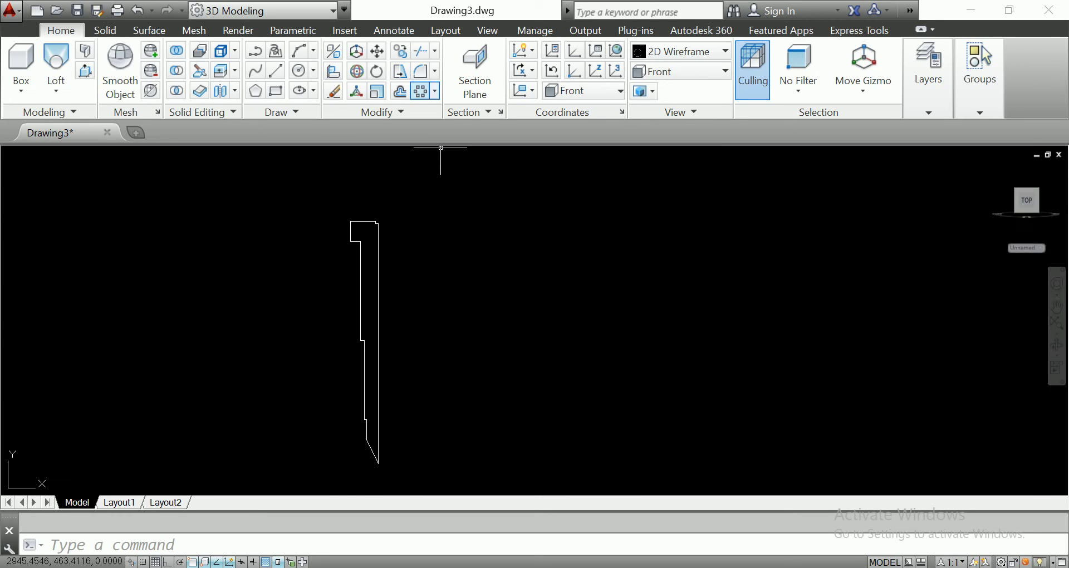
{"action": "left_click", "coordinate": [55, 86]}
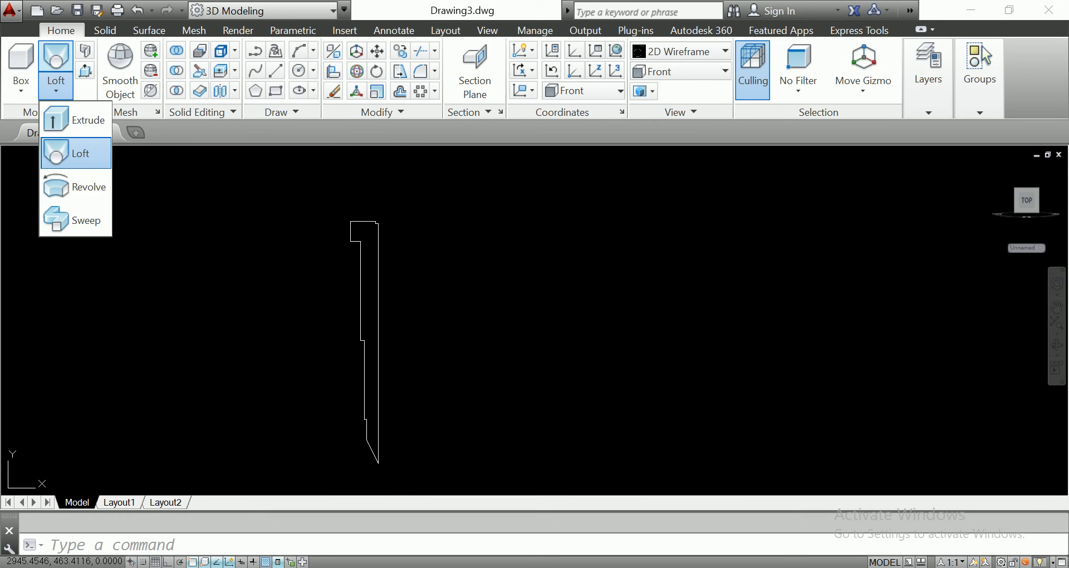
Revolve the profile 360° about its centre edge, from the top to the pointed tip
{"action": "left_click", "coordinate": [85, 184]}
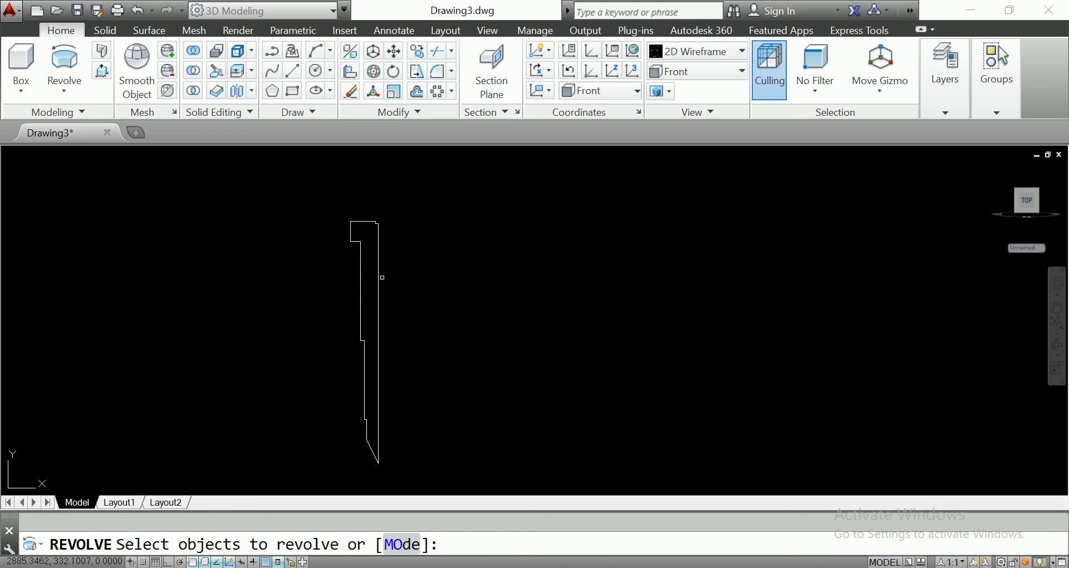
{"action": "left_click", "coordinate": [361, 285]}
{"action": "key", "text": "Return"}
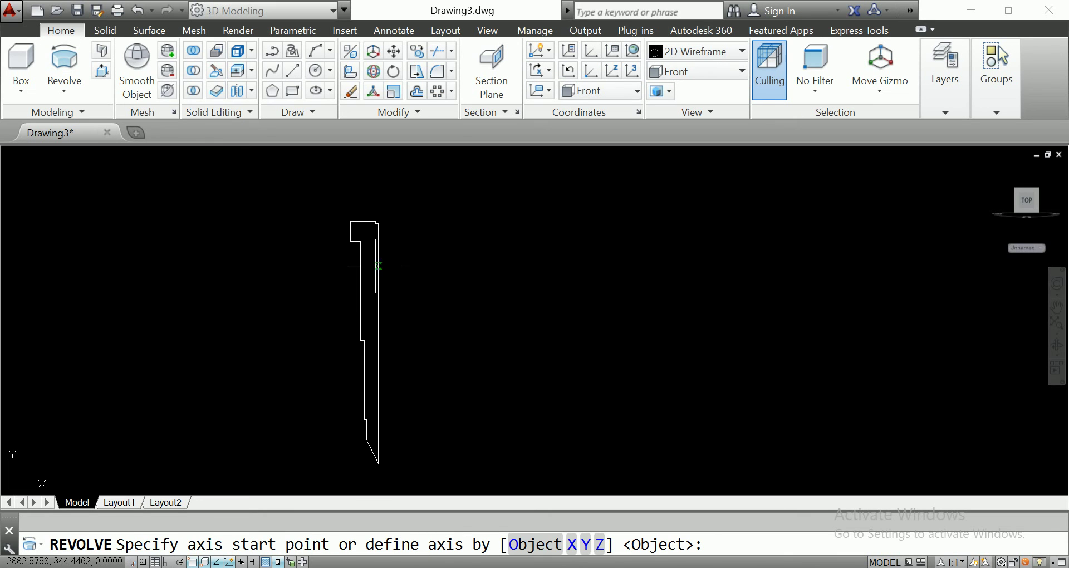
{"action": "scroll", "coordinate": [379, 241], "scroll_direction": "up", "scroll_amount": 5}
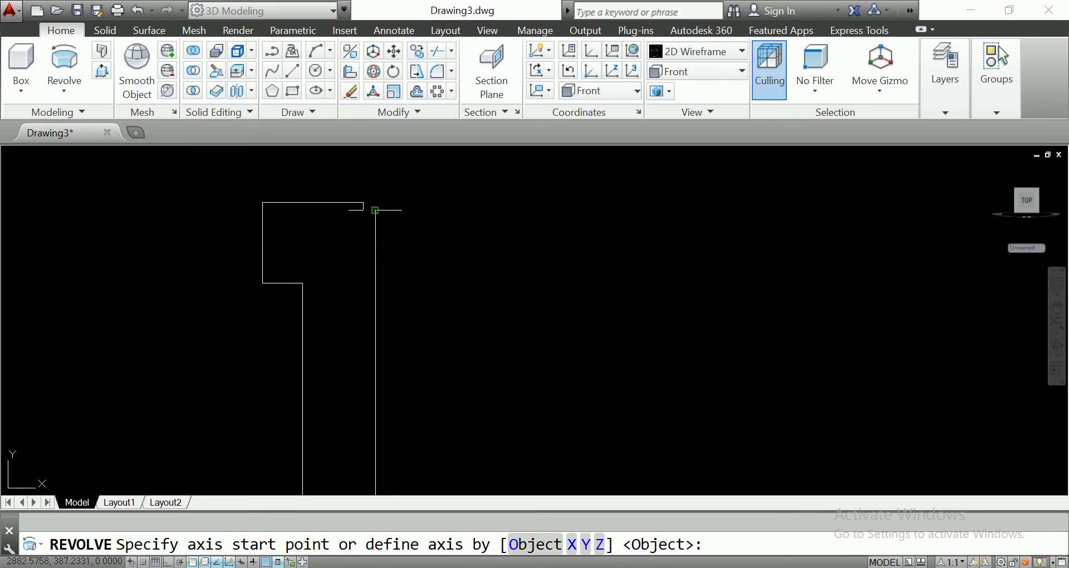
{"action": "left_click", "coordinate": [376, 210]}
{"action": "scroll", "coordinate": [387, 305], "scroll_direction": "down", "scroll_amount": 5}
{"action": "scroll", "coordinate": [388, 449], "scroll_direction": "up", "scroll_amount": 3}
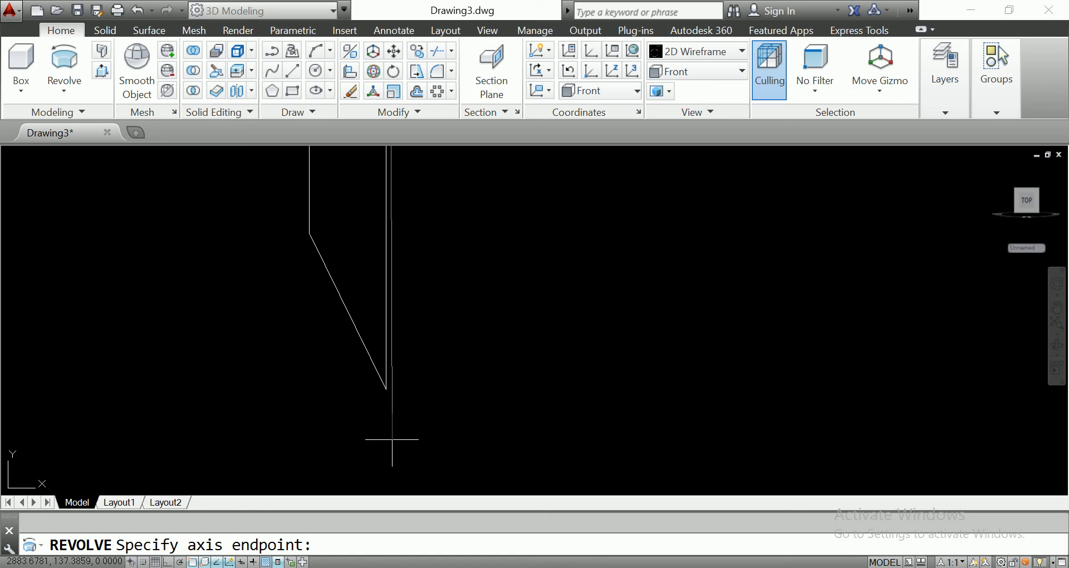
{"action": "left_click", "coordinate": [386, 390]}
{"action": "type", "text": "3"}
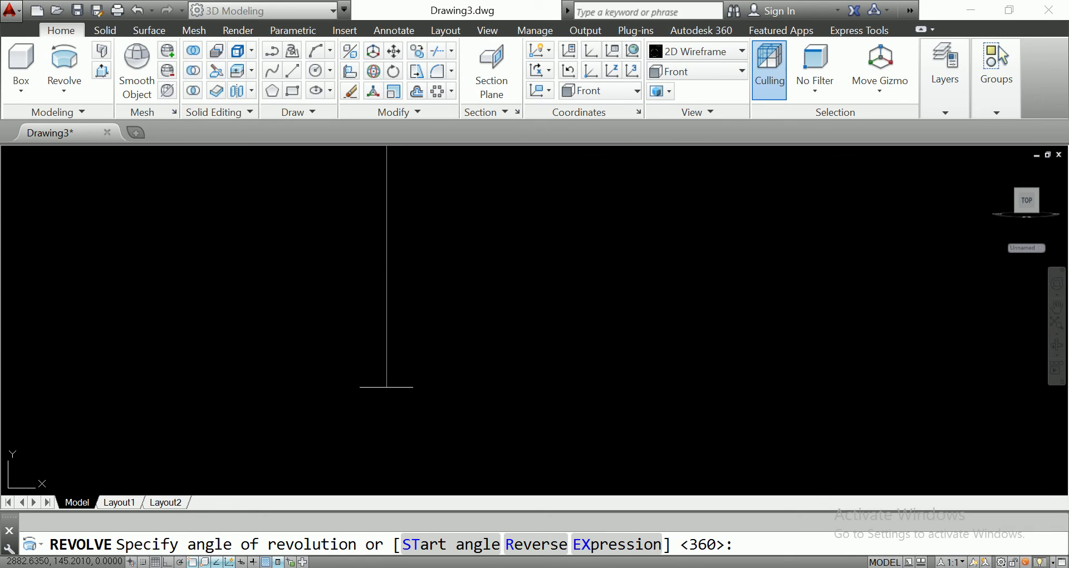
{"action": "type", "text": "60"}
{"action": "key", "text": "Return"}
{"action": "scroll", "coordinate": [468, 326], "scroll_direction": "down", "scroll_amount": 3}
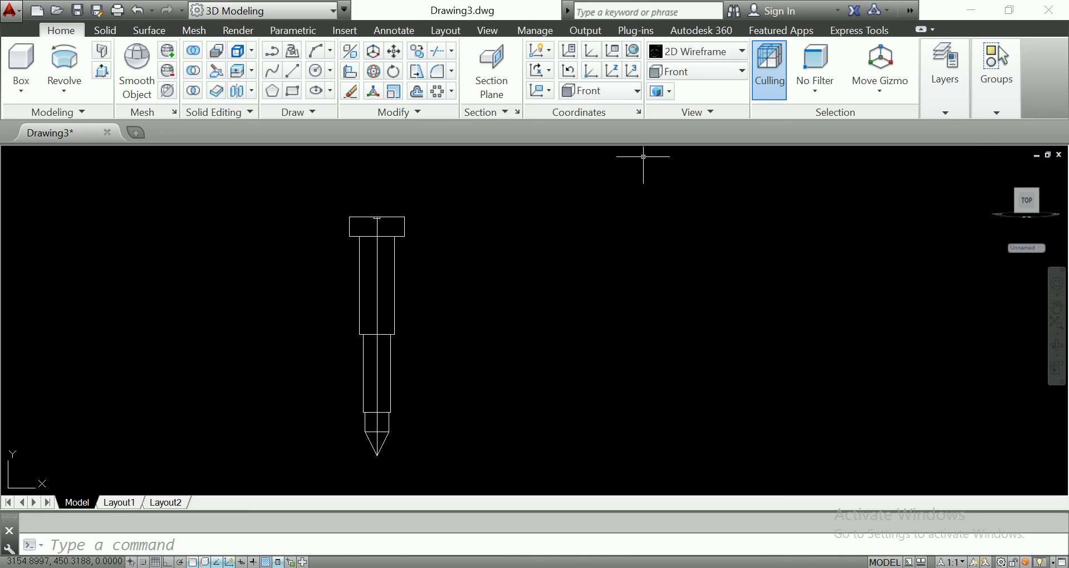
Switch to NE Isometric view, after briefly trying SW Isometric, and centre the model
{"action": "left_click", "coordinate": [487, 30]}
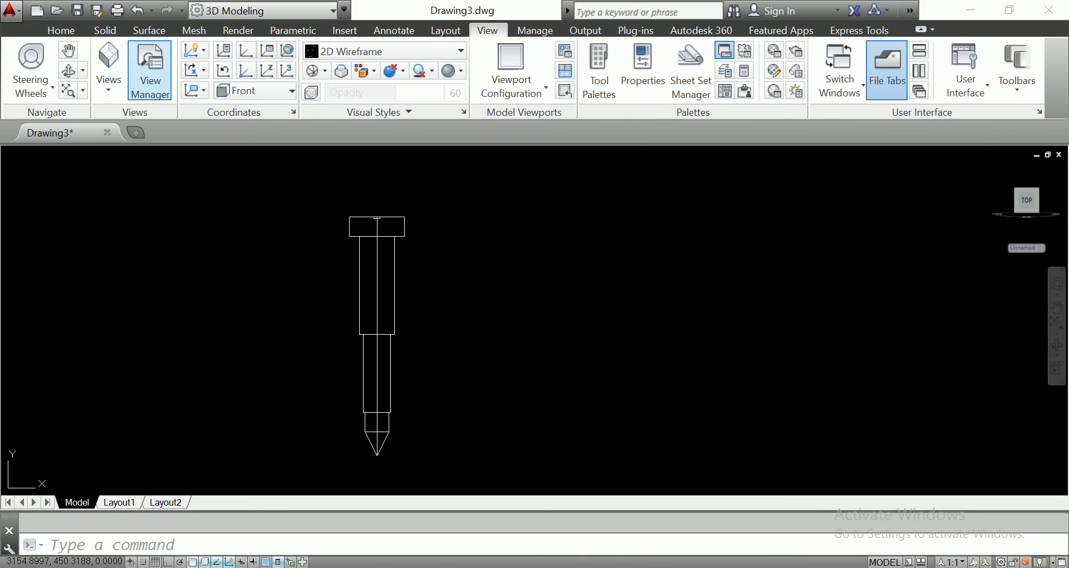
{"action": "left_click", "coordinate": [109, 64]}
{"action": "left_click", "coordinate": [134, 215]}
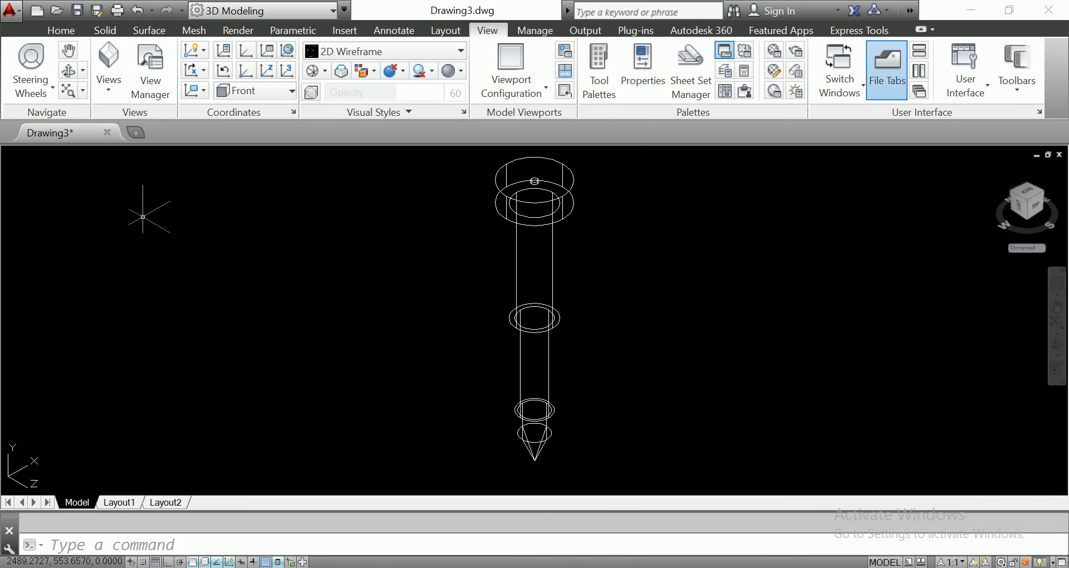
{"action": "middle_click_drag", "start_coordinate": [600, 312], "coordinate": [410, 322]}
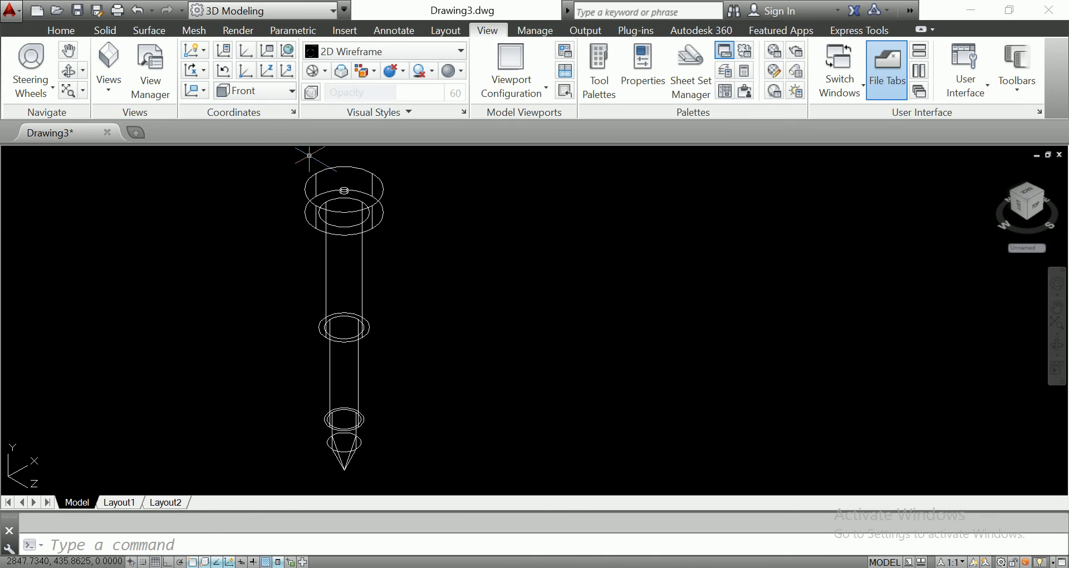
{"action": "left_click", "coordinate": [108, 64]}
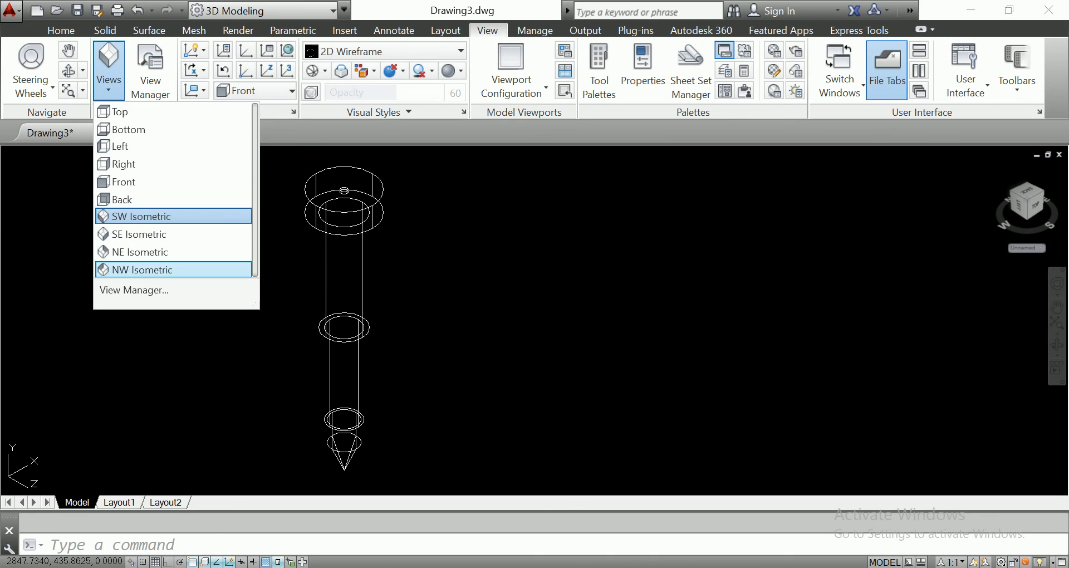
{"action": "left_click", "coordinate": [141, 249]}
{"action": "middle_click_drag", "start_coordinate": [631, 254], "coordinate": [402, 270]}
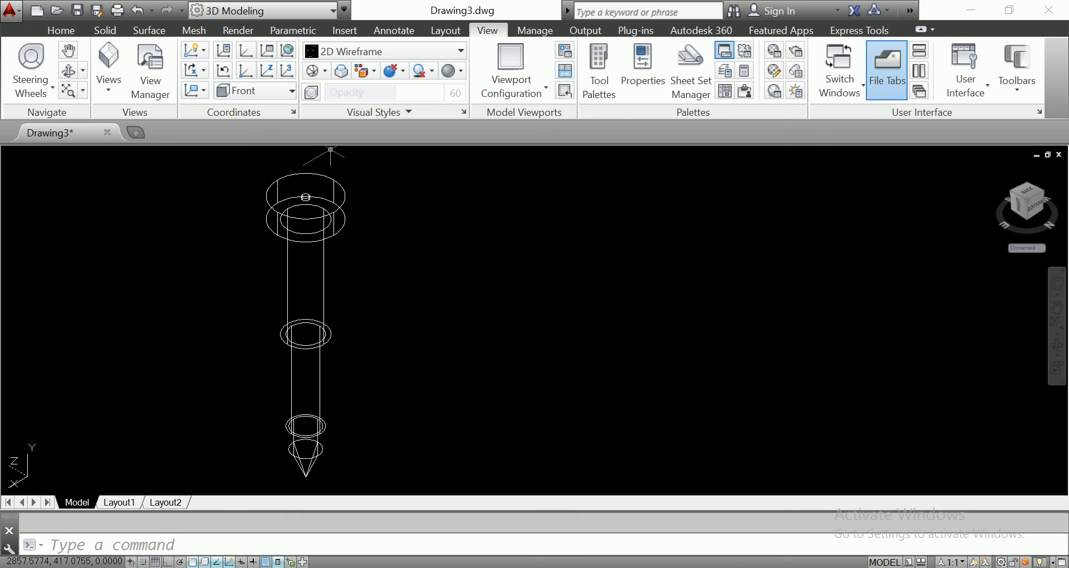
Apply the Conceptual visual style and nudge the pin into frame
{"action": "left_click", "coordinate": [385, 51]}
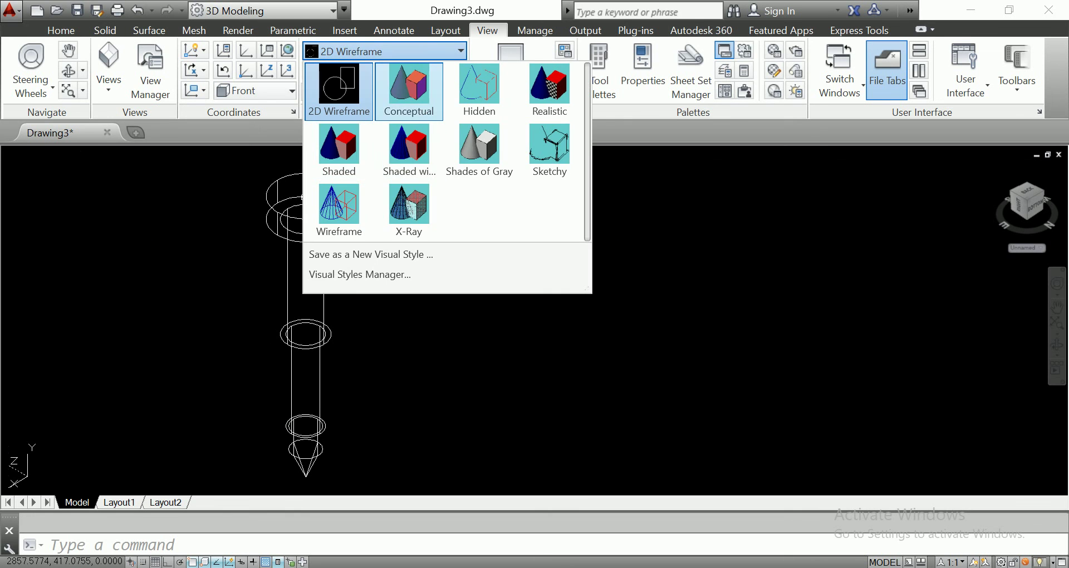
{"action": "left_click", "coordinate": [411, 148]}
{"action": "middle_click_drag", "start_coordinate": [535, 323], "coordinate": [523, 322]}
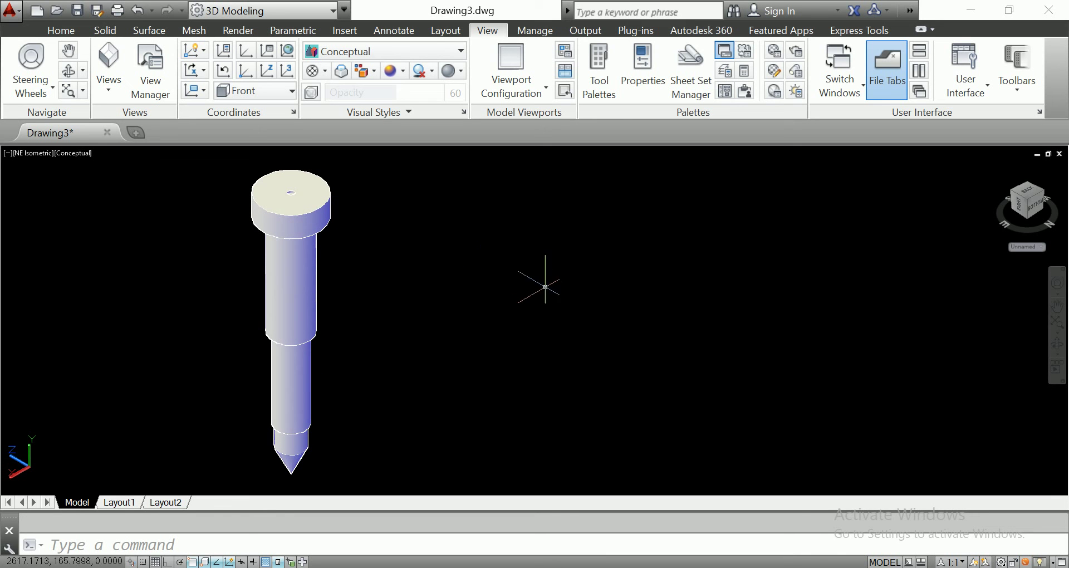
{"action": "middle_click_drag", "start_coordinate": [513, 385], "coordinate": [544, 380]}
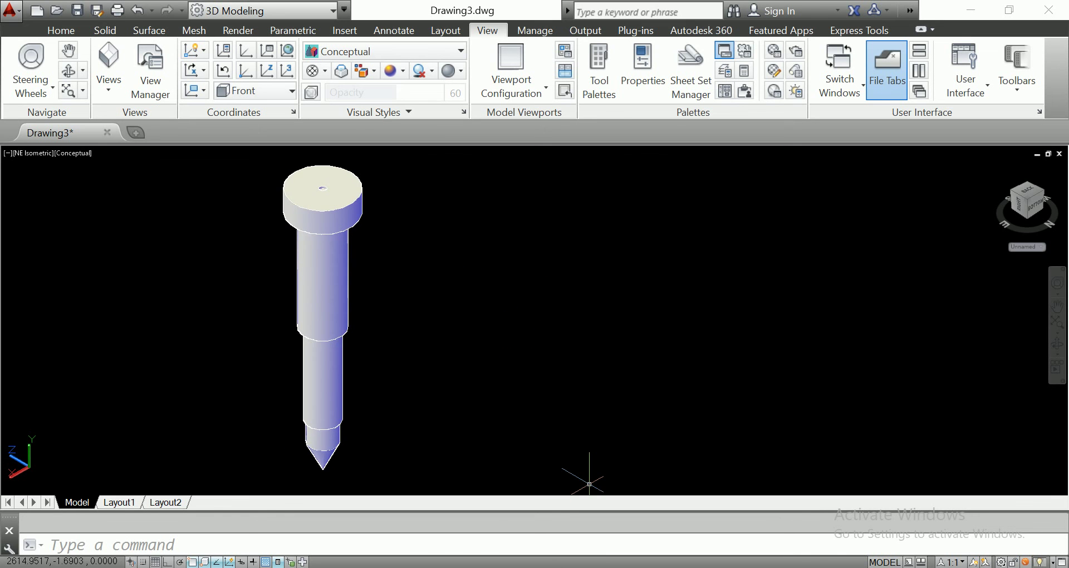